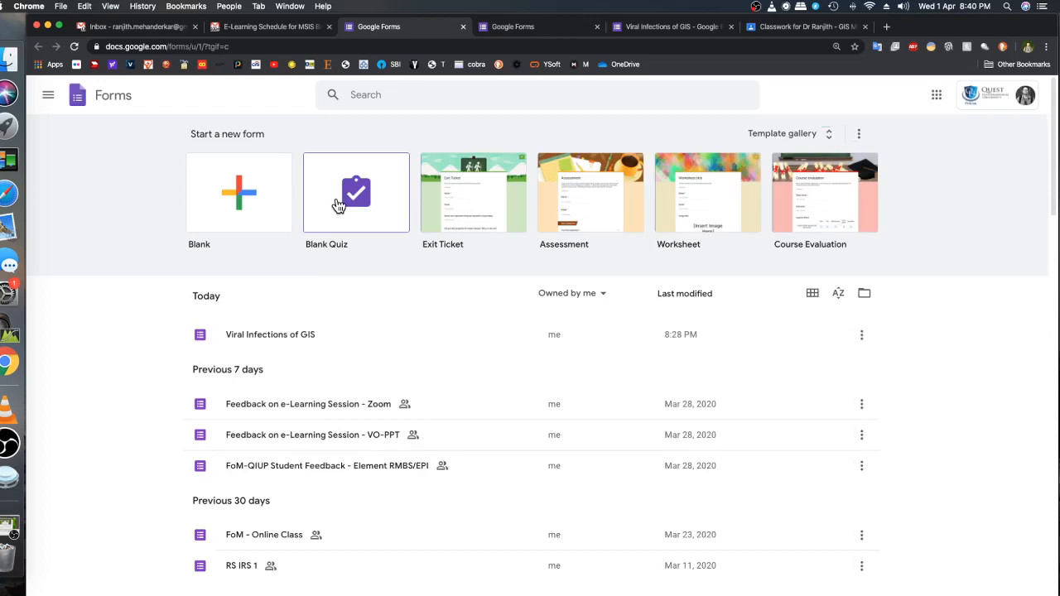
# Create a new blank quiz and title it "Viral Infections of GIS"
pyautogui.click(336, 197)
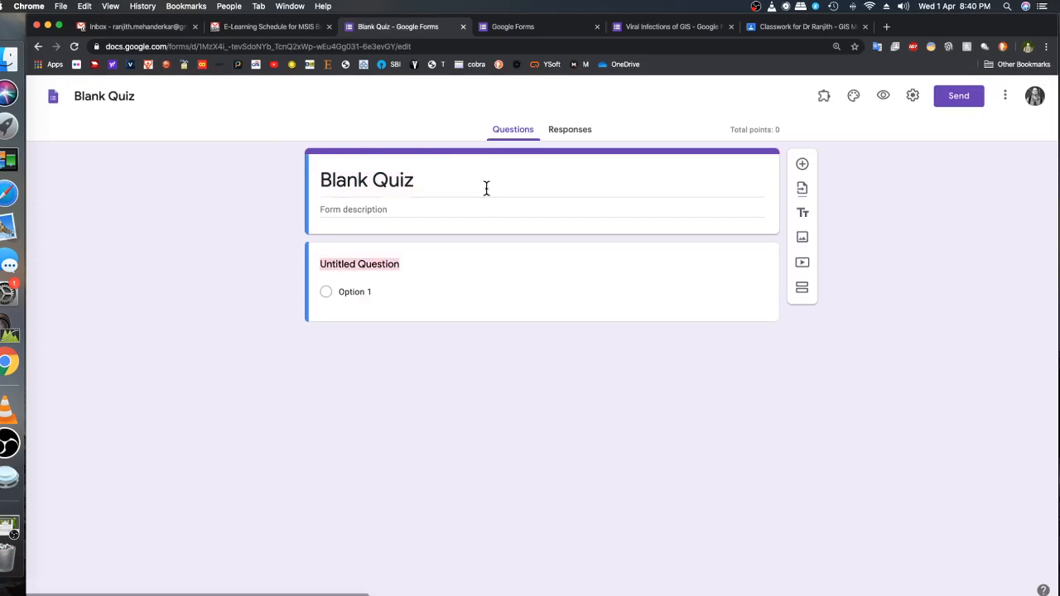
pyautogui.click(457, 187)
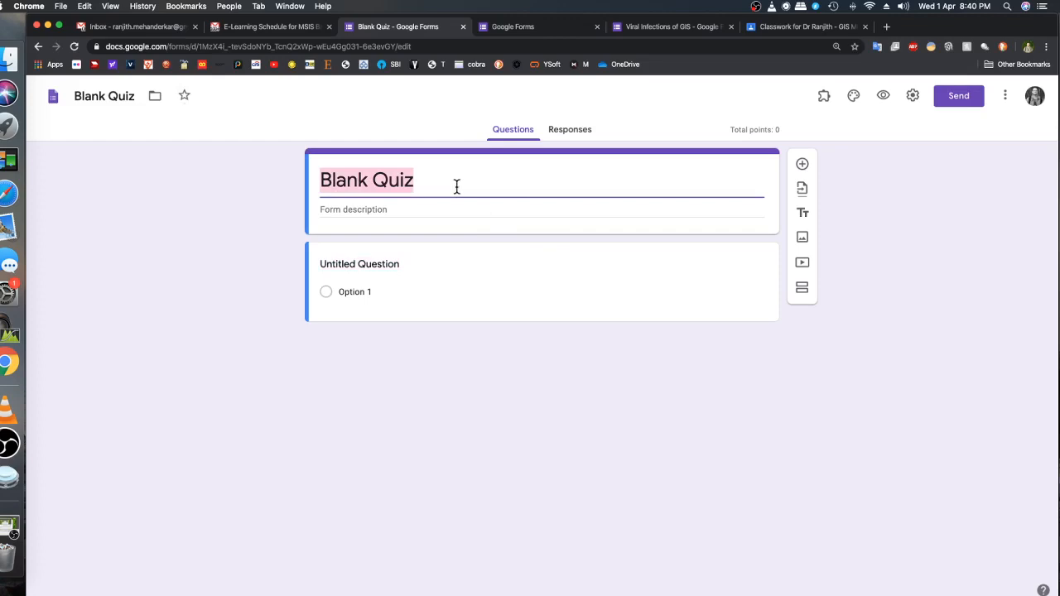
pyautogui.write('Viral ')
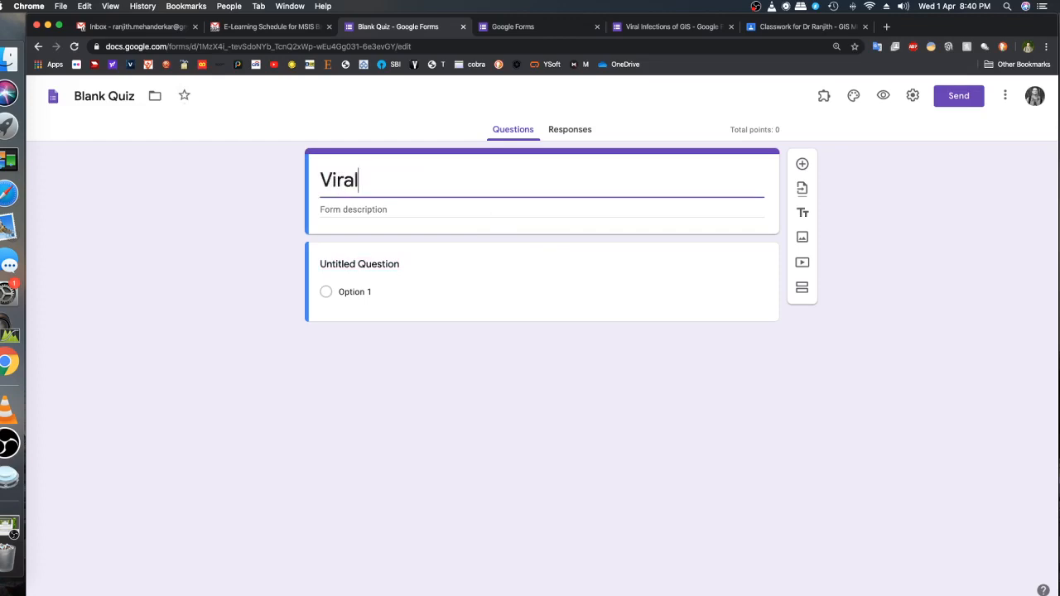
pyautogui.write('Infections')
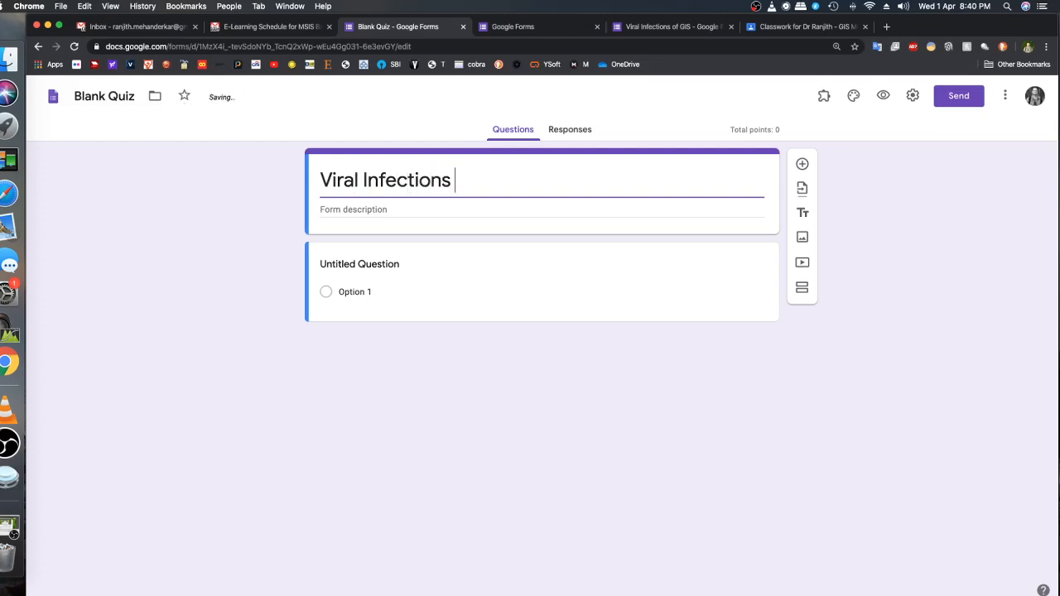
pyautogui.write(' of GIS')
# Copy the quiz title "Viral Infections of GIS" and use it to replace the form's file name
pyautogui.moveTo(549, 180); pyautogui.dragTo(307, 183)
pyautogui.press('super+c')
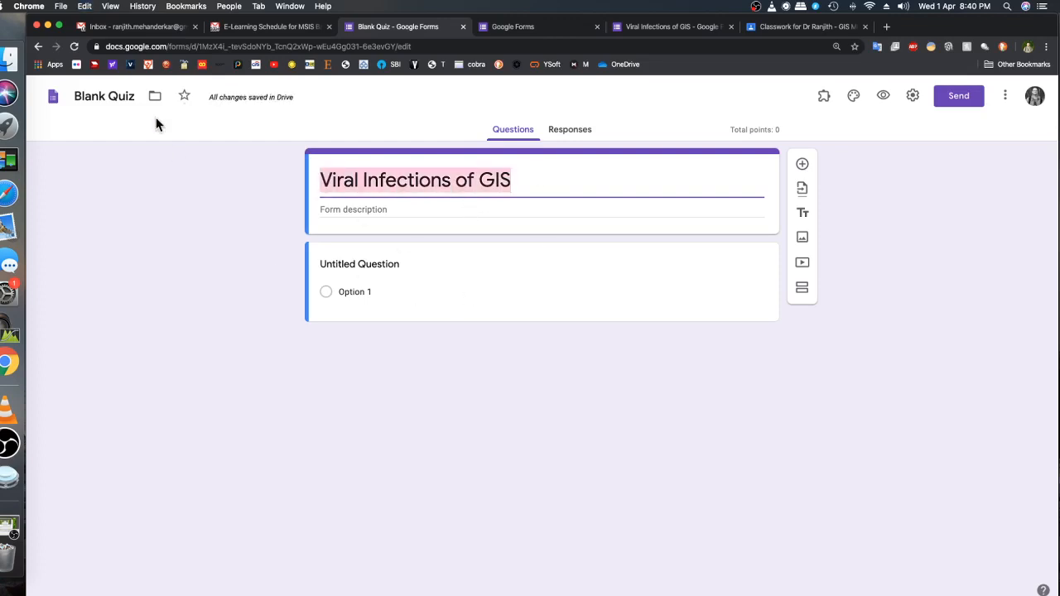
pyautogui.click(103, 98)
pyautogui.moveTo(136, 97); pyautogui.dragTo(72, 97)
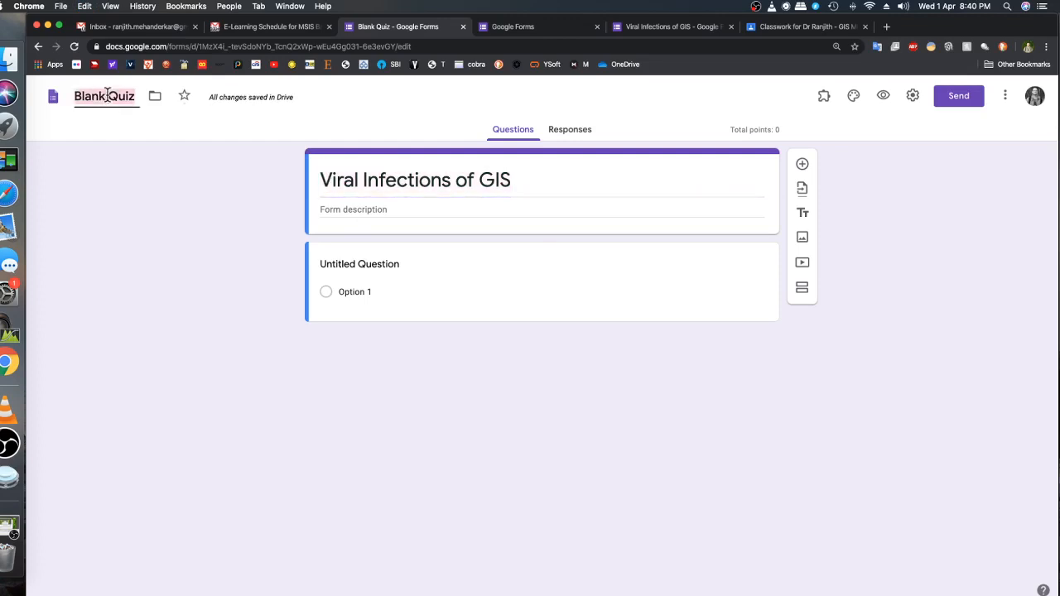
pyautogui.press('super+v')
pyautogui.click(213, 239)
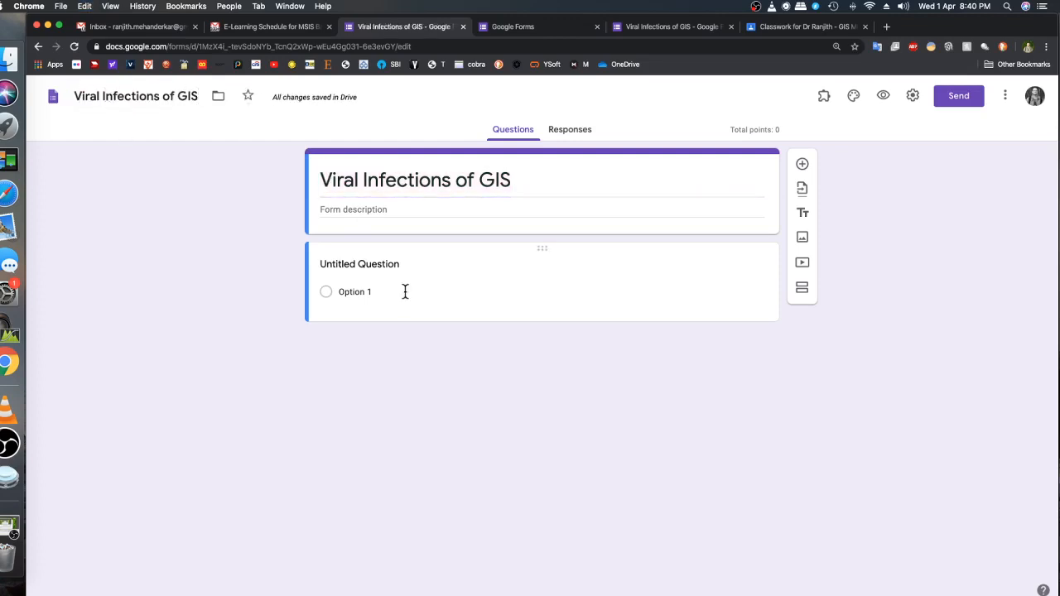
# Set the first question's text to "Question" and give it four choices, Option 1 to Option 4
pyautogui.click(364, 265)
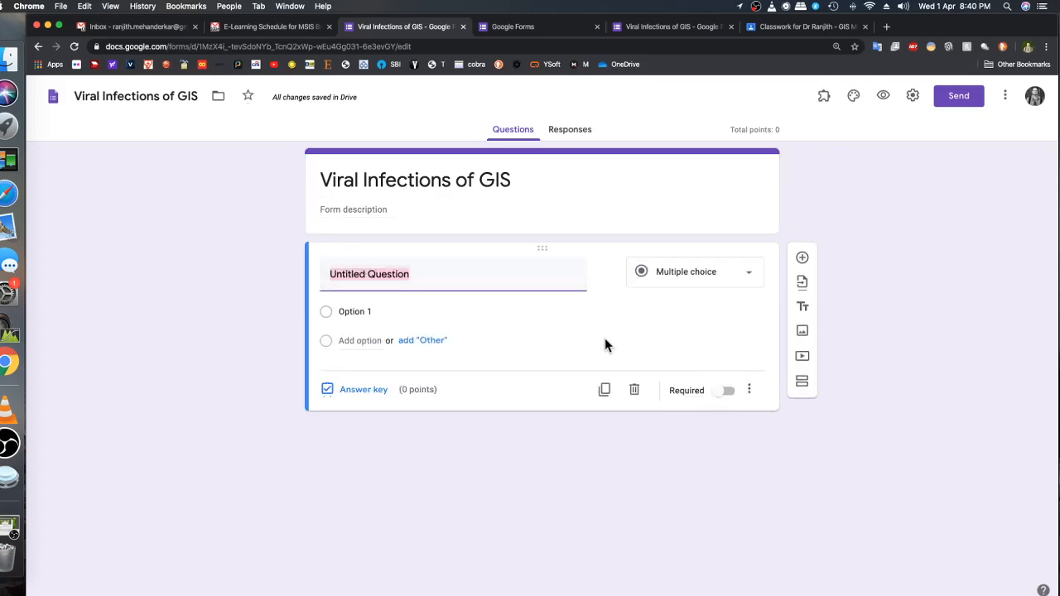
pyautogui.write('Question')
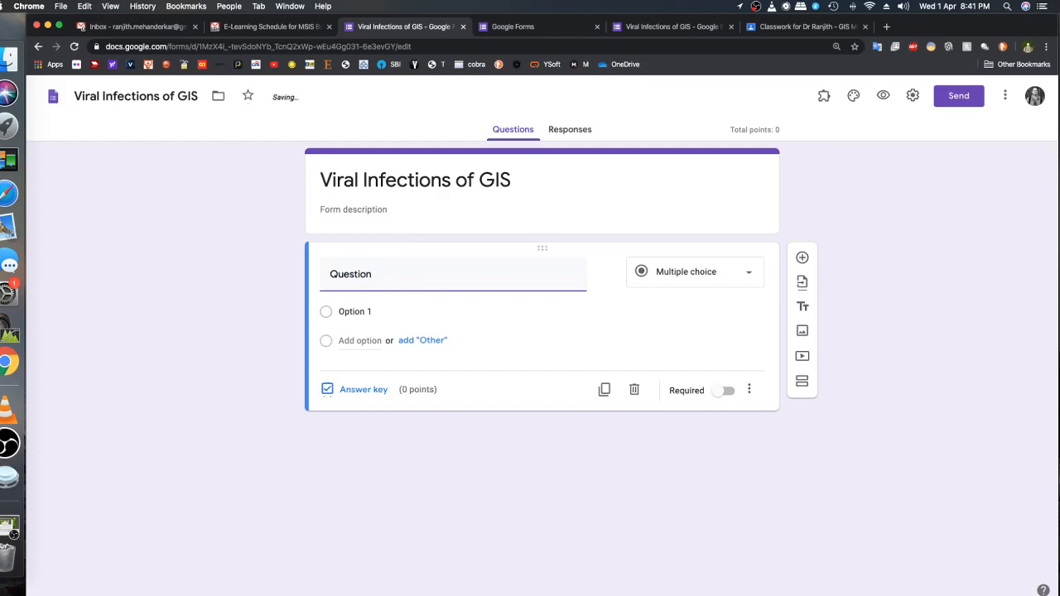
pyautogui.click(398, 311)
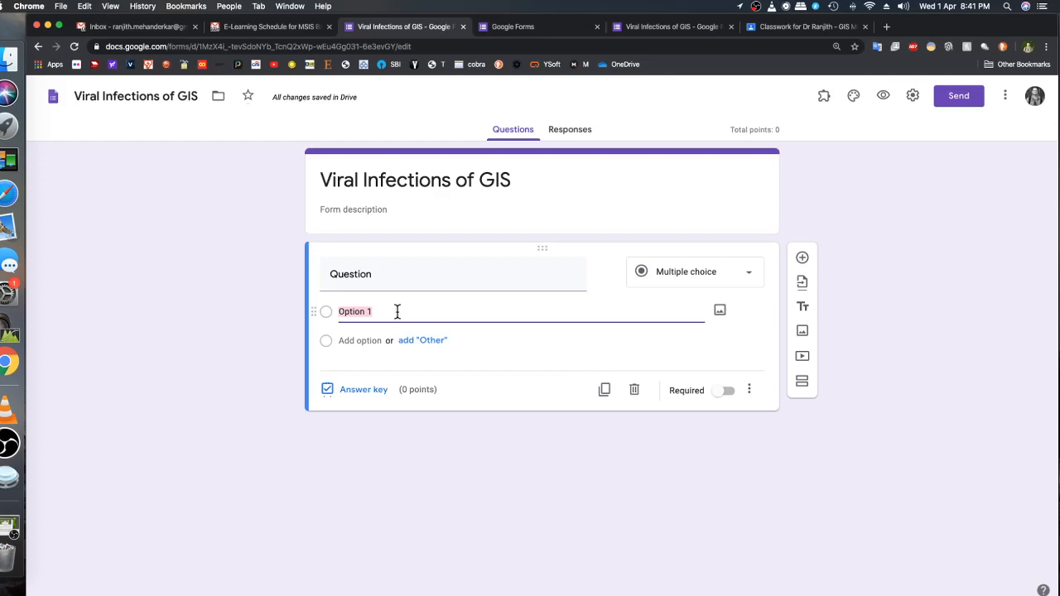
pyautogui.click(372, 339)
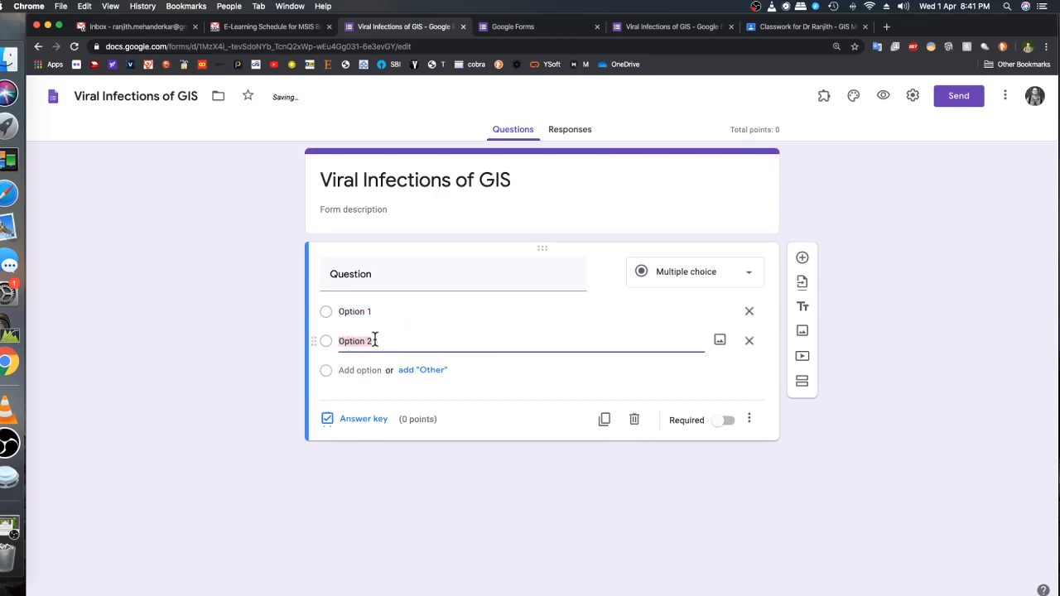
pyautogui.click(367, 370)
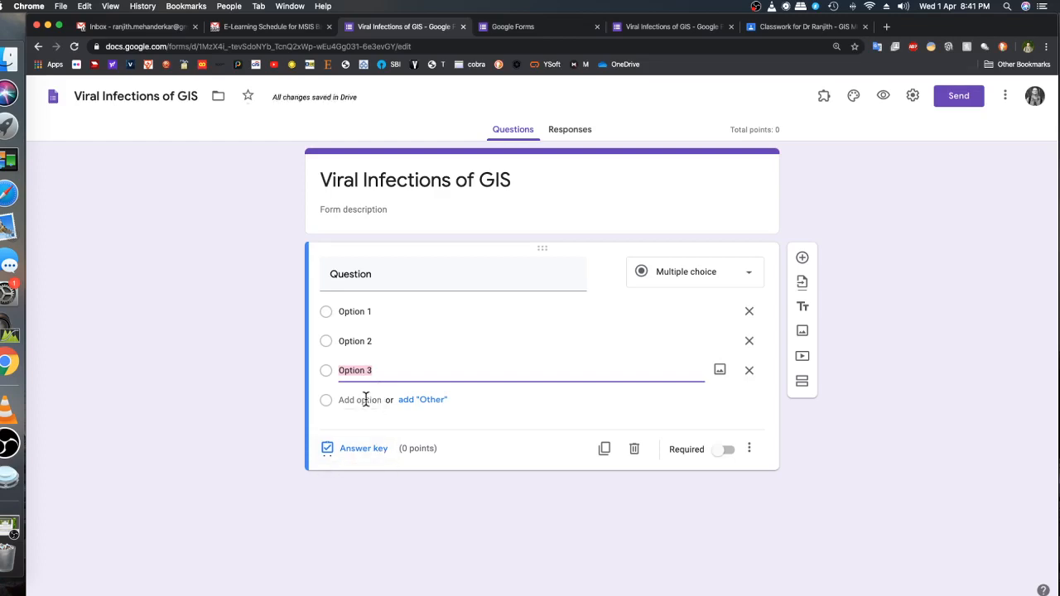
pyautogui.click(365, 400)
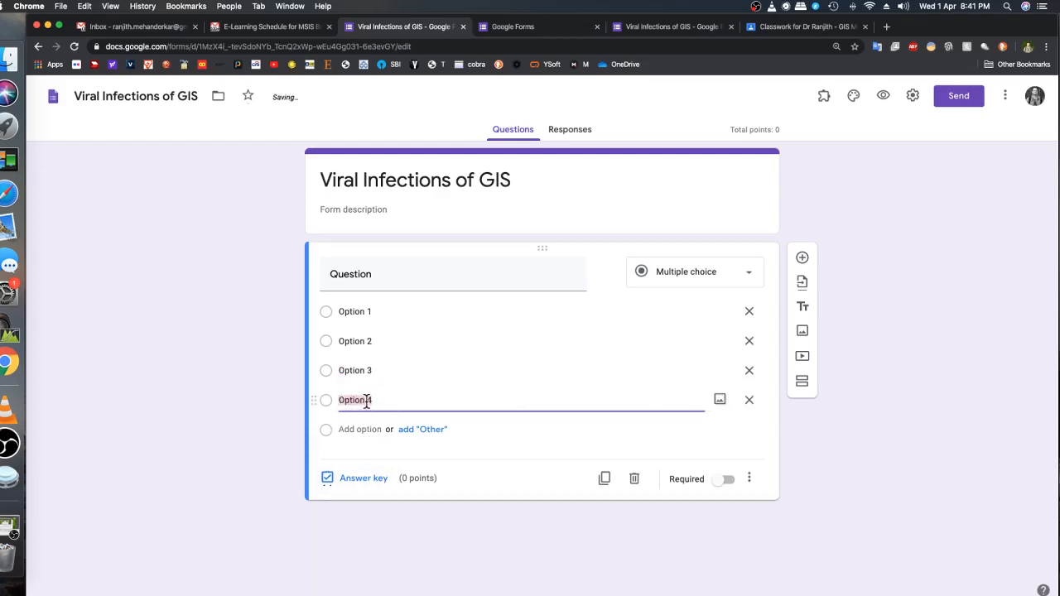
pyautogui.click(369, 429)
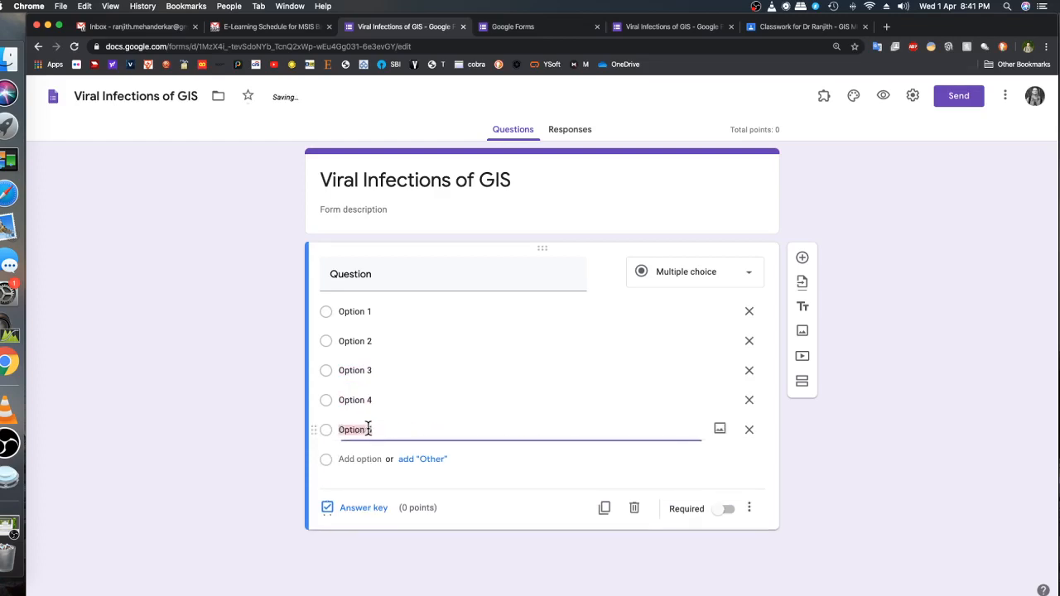
pyautogui.click(749, 430)
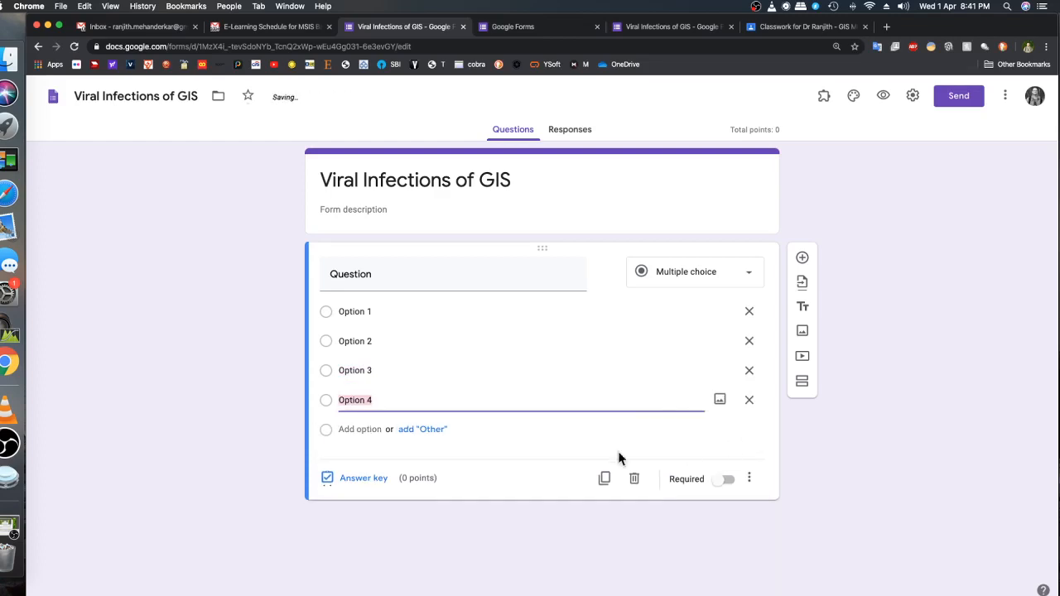
# In the first question's answer key, mark Option 3 as correct and add the correct-answer feedback "Reason"
pyautogui.click(362, 479)
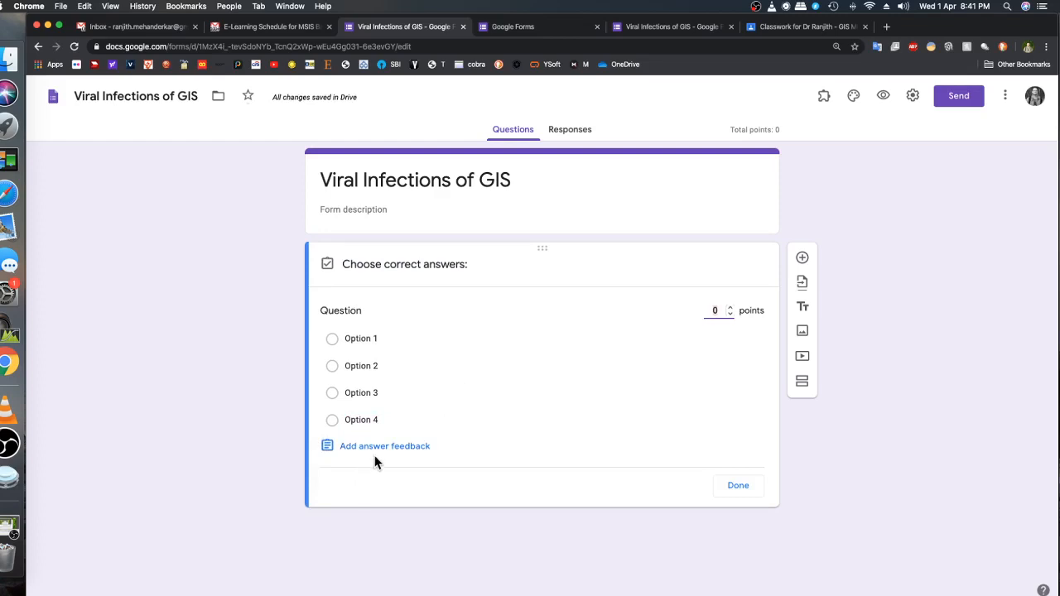
pyautogui.click(373, 401)
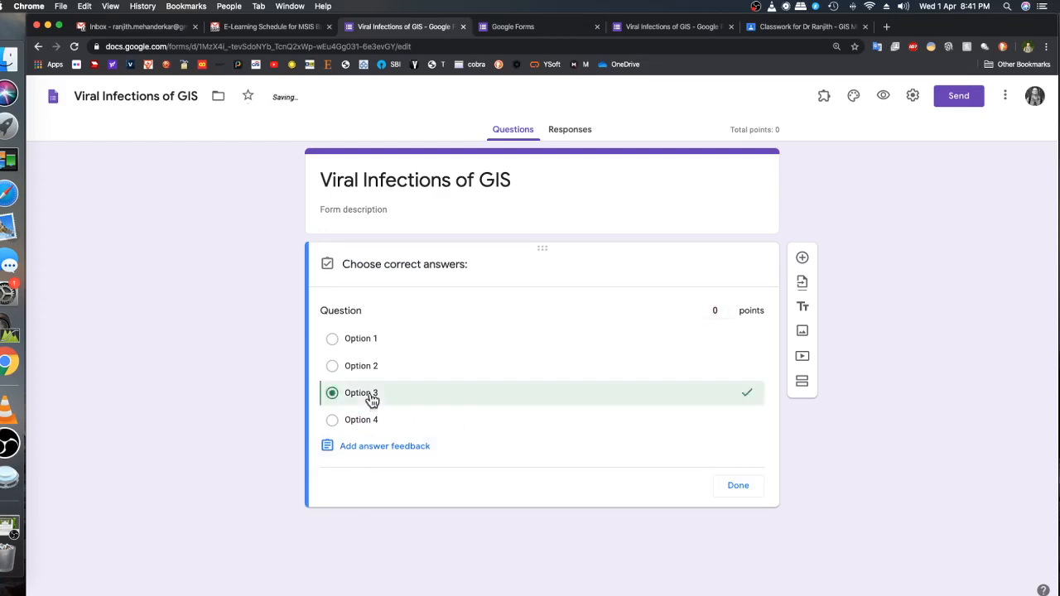
pyautogui.click(400, 452)
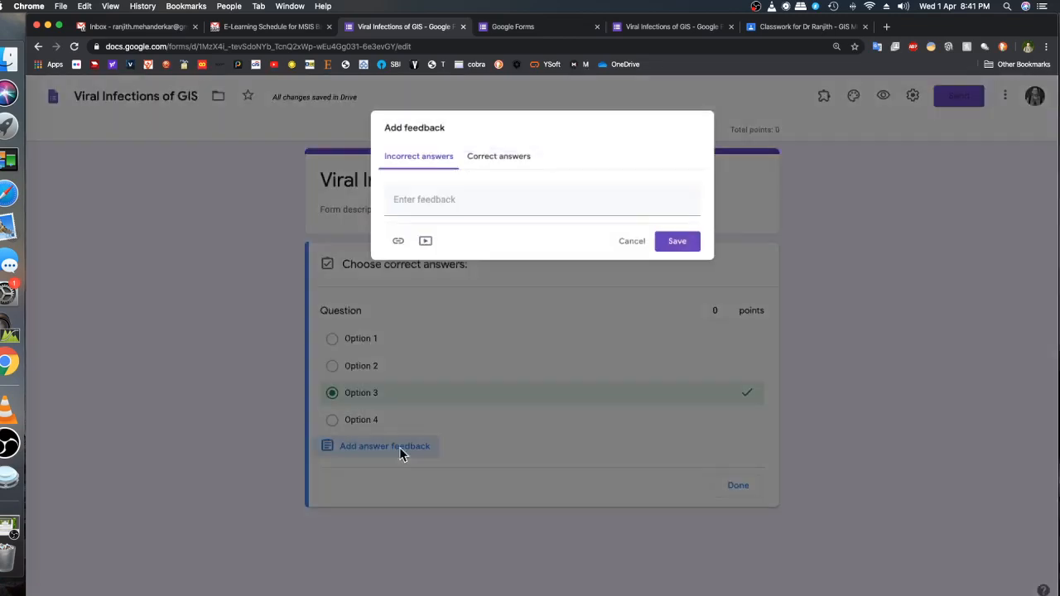
pyautogui.click(494, 159)
pyautogui.click(459, 207)
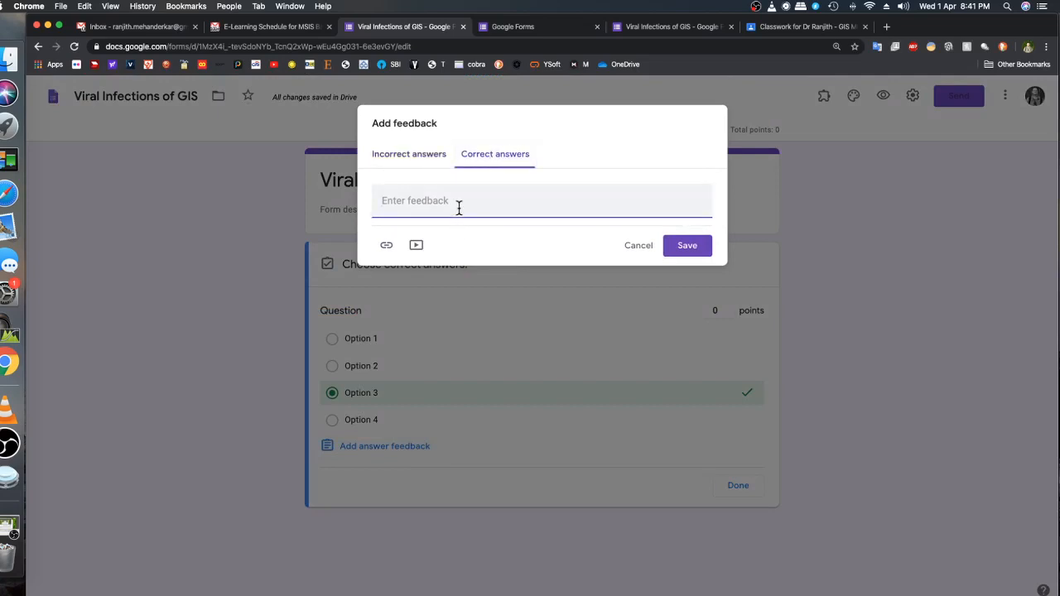
pyautogui.write('Reason')
pyautogui.click(699, 246)
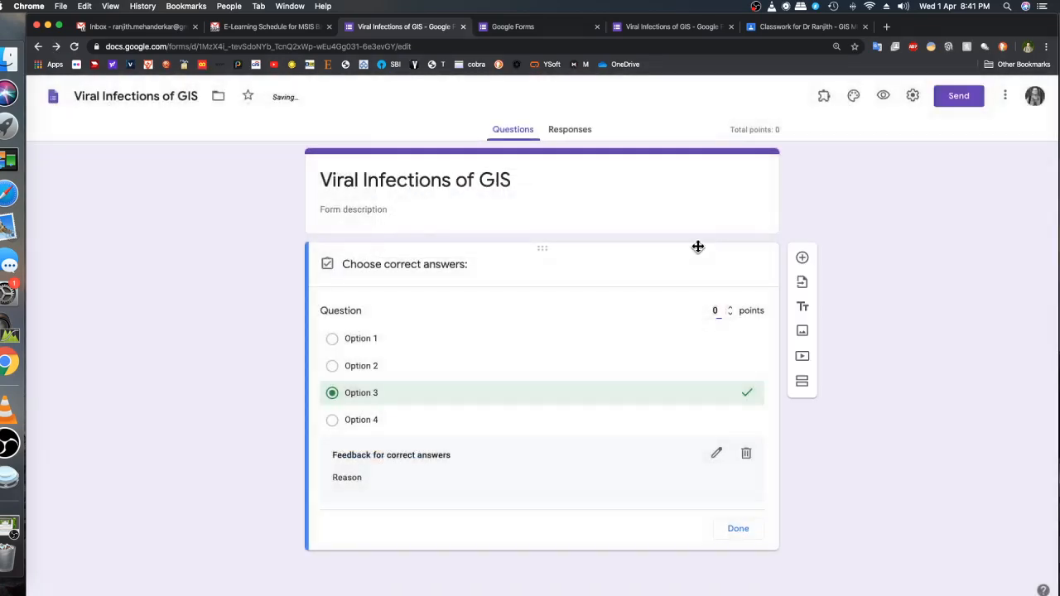
pyautogui.click(730, 309)
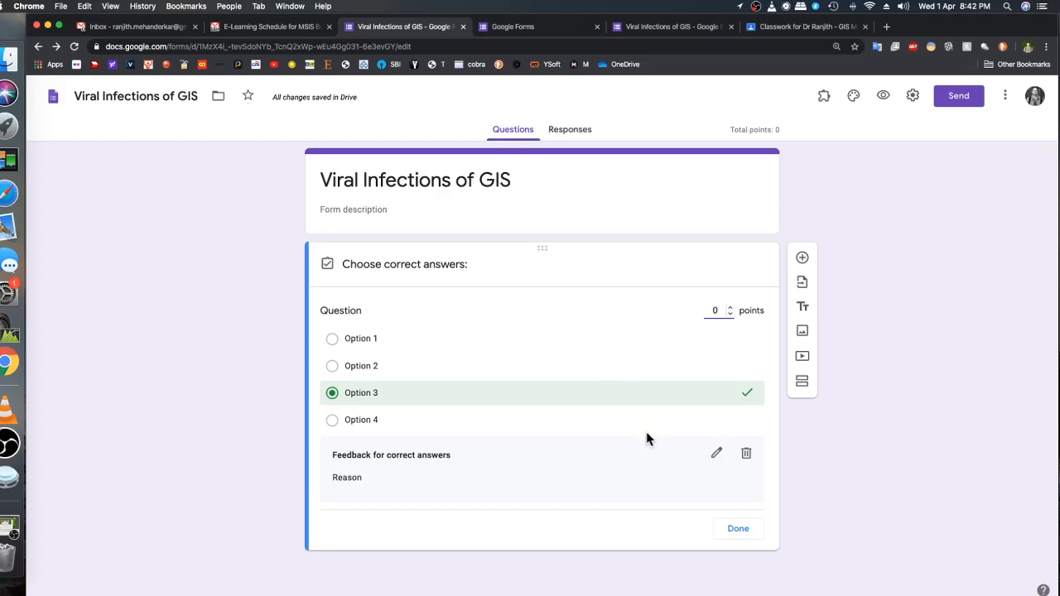
pyautogui.click(737, 530)
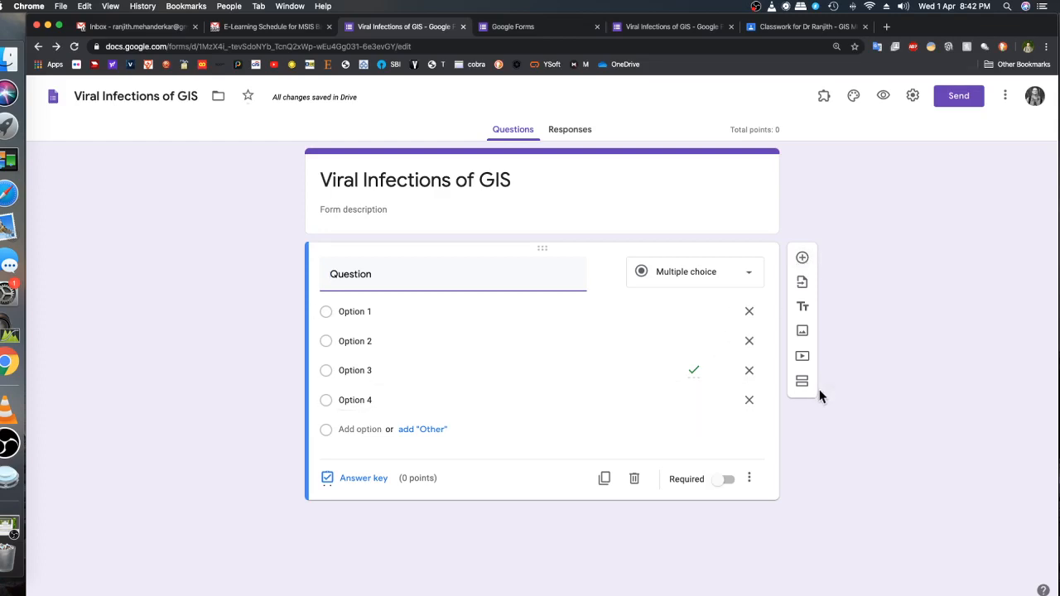
# Duplicate the first question as "Question 2" and remove Option 4 from the copy
pyautogui.click(606, 485)
pyautogui.click(422, 456)
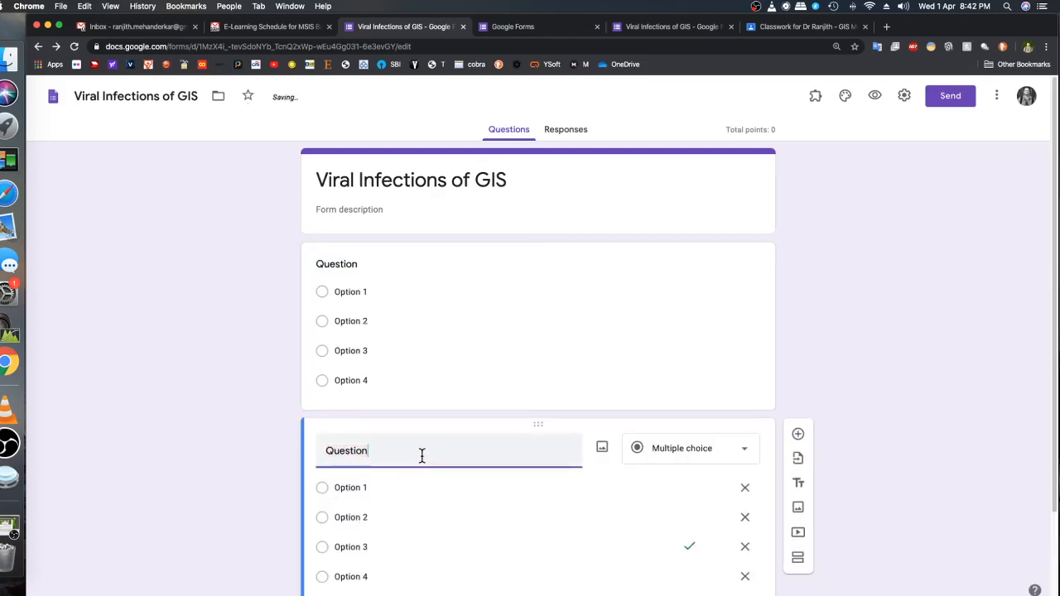
pyautogui.write('2')
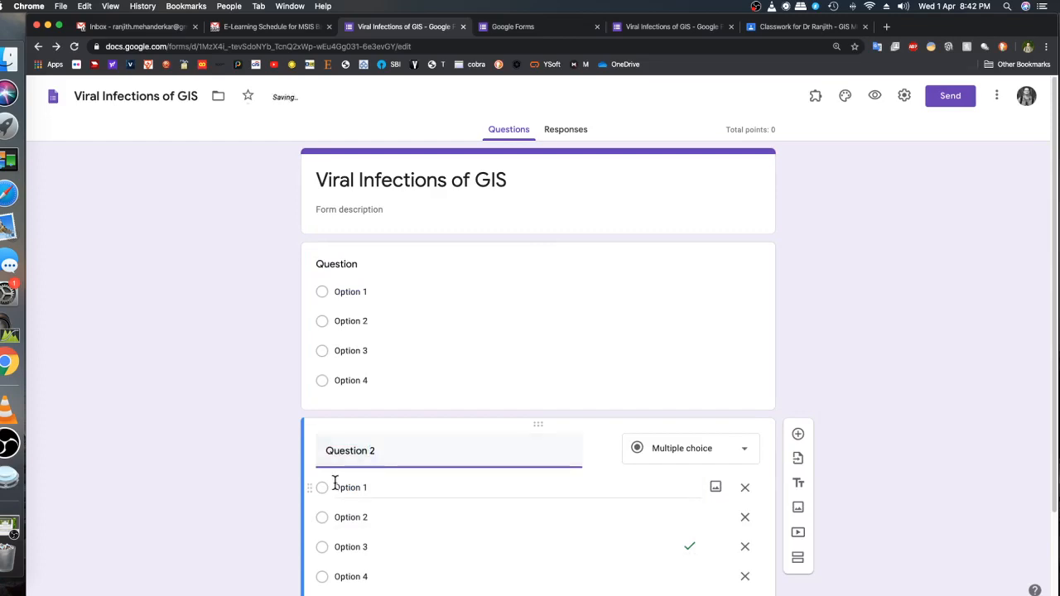
pyautogui.scroll(-3, 335, 484)
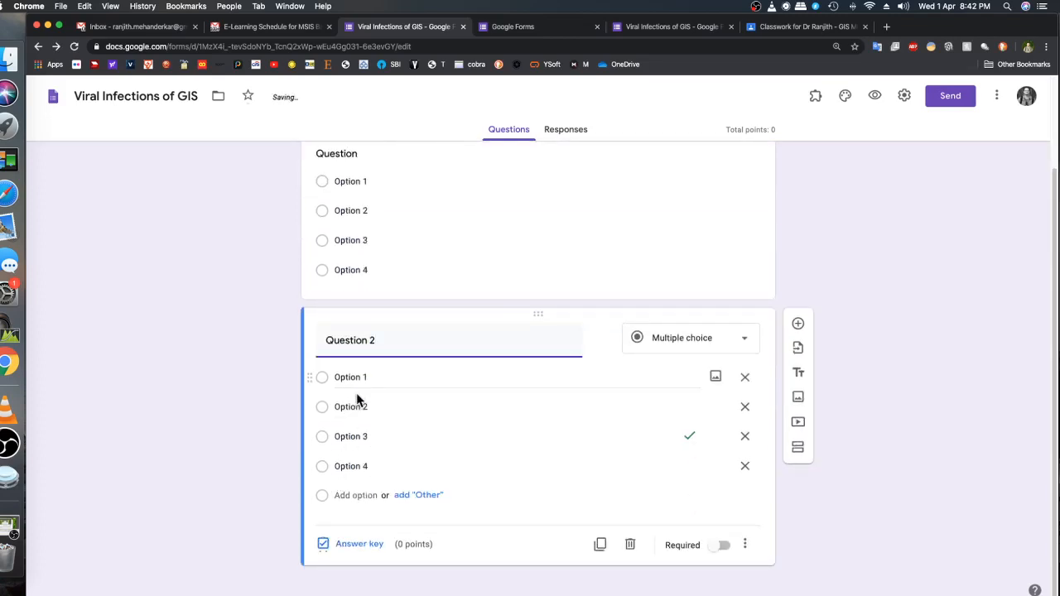
pyautogui.click(743, 466)
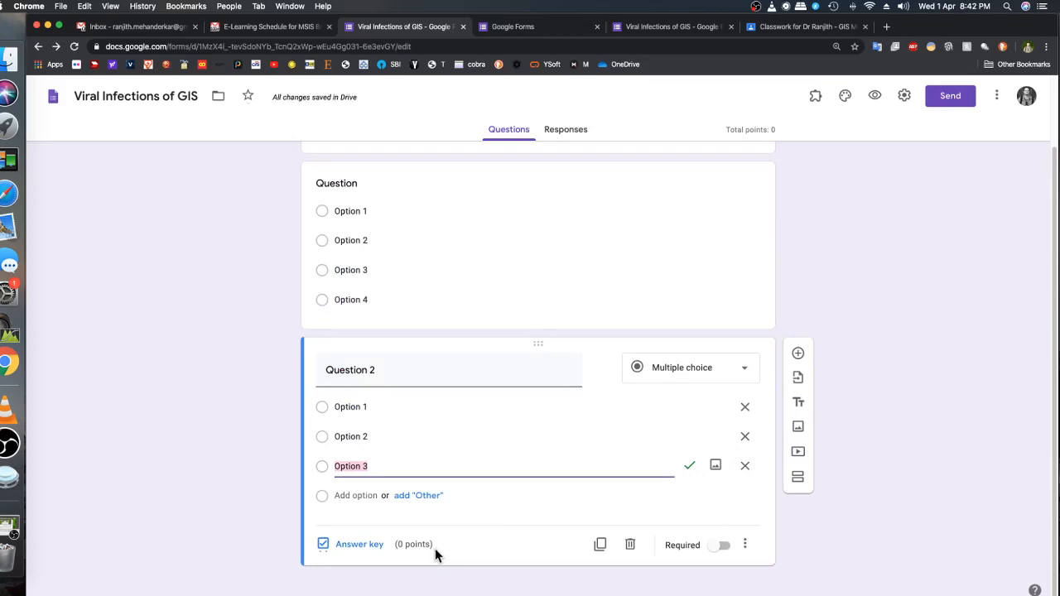
# Change the correct answer of Question 2 to Option 1 and save its correct-answer feedback as "Reason"
pyautogui.click(353, 550)
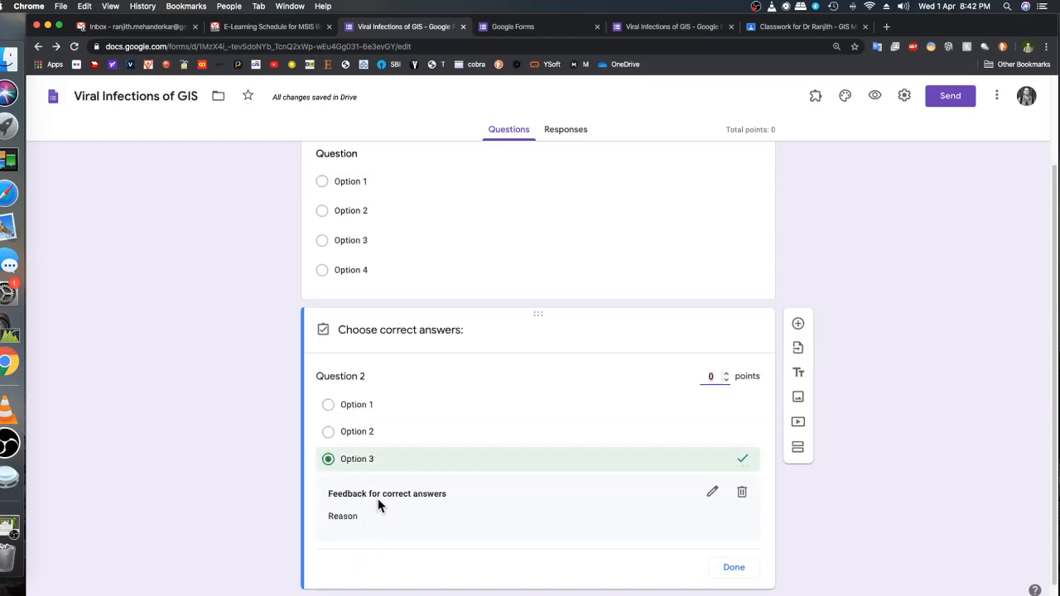
pyautogui.click(348, 464)
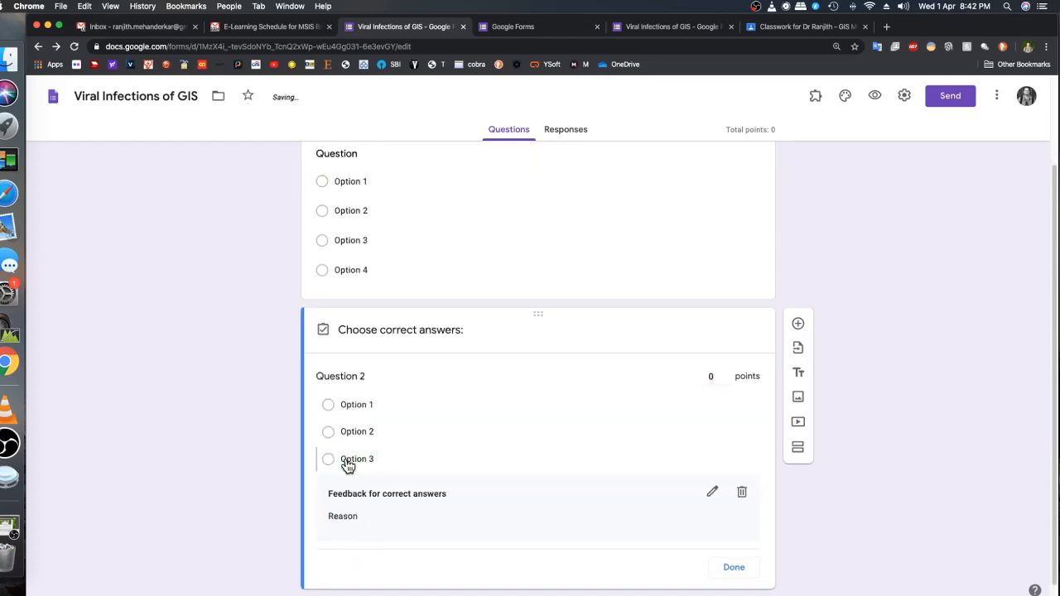
pyautogui.click(362, 409)
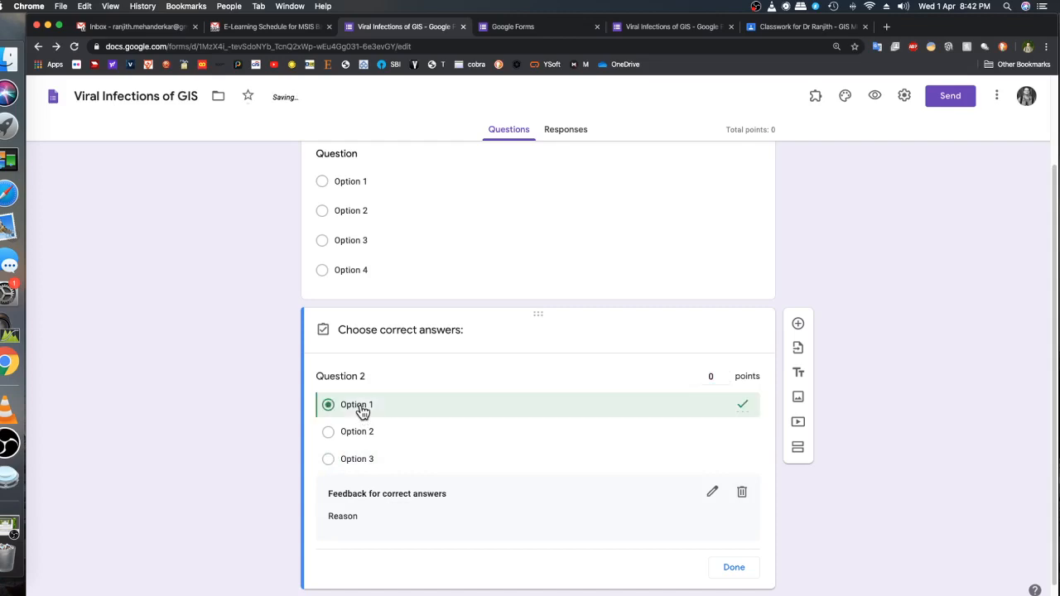
pyautogui.click(714, 493)
pyautogui.click(420, 197)
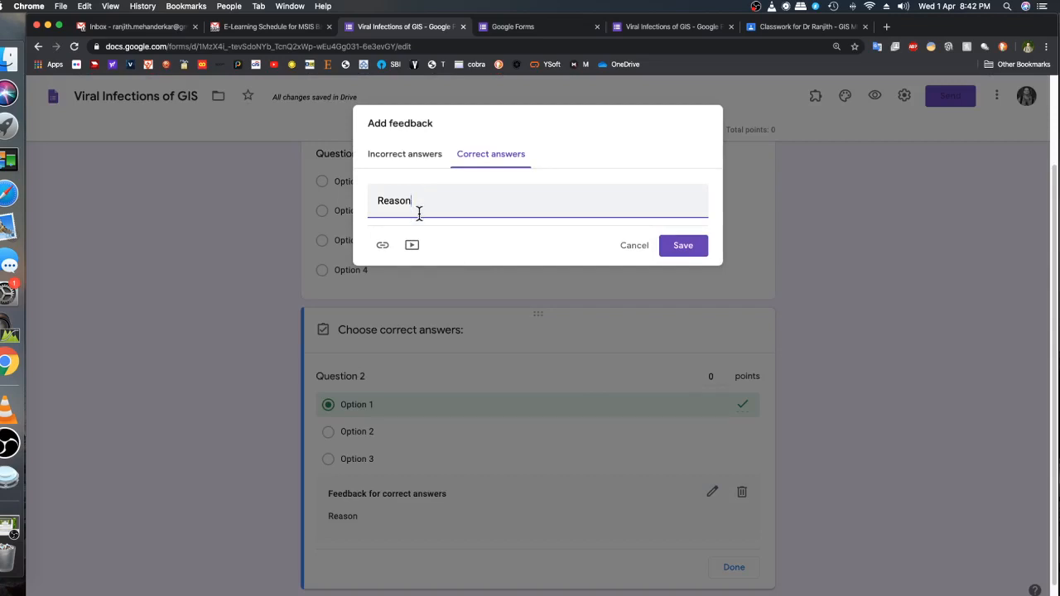
pyautogui.click(697, 251)
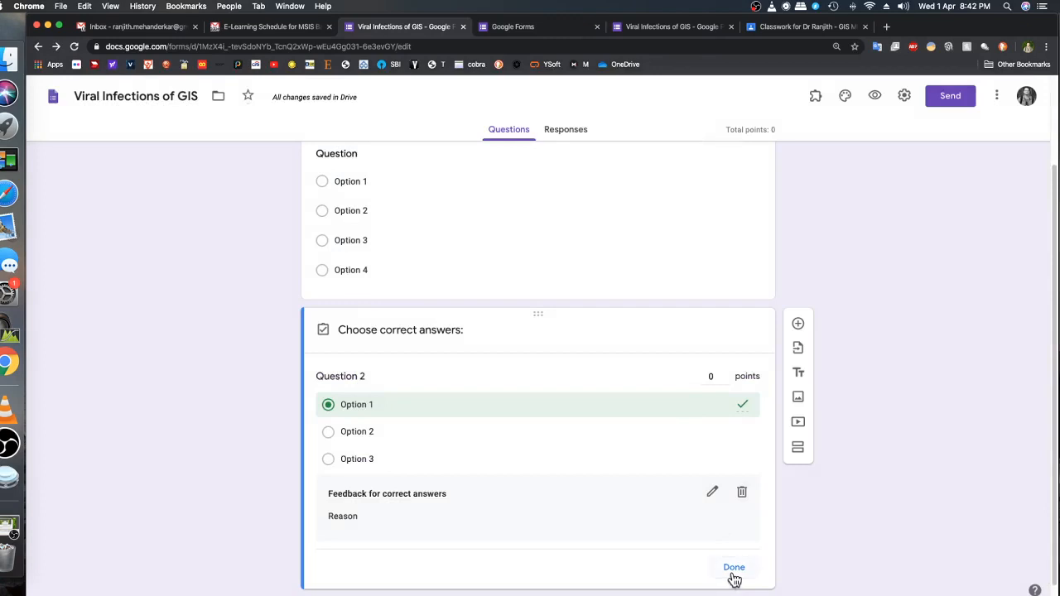
pyautogui.click(734, 570)
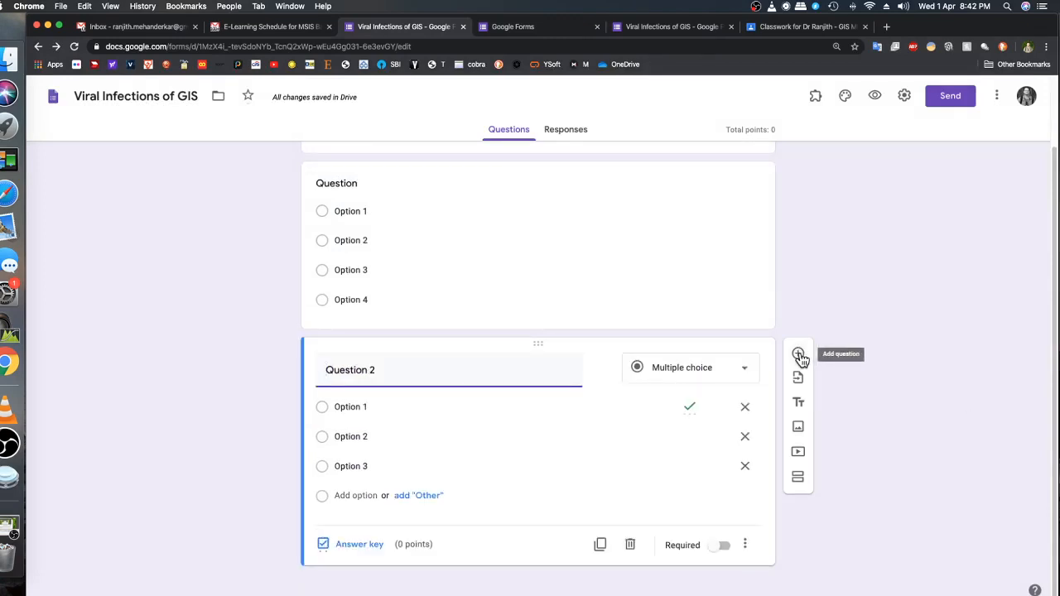
# Add a multiple-choice question titled "Question 3" with four choices, Option 1 to Option 4
pyautogui.click(801, 357)
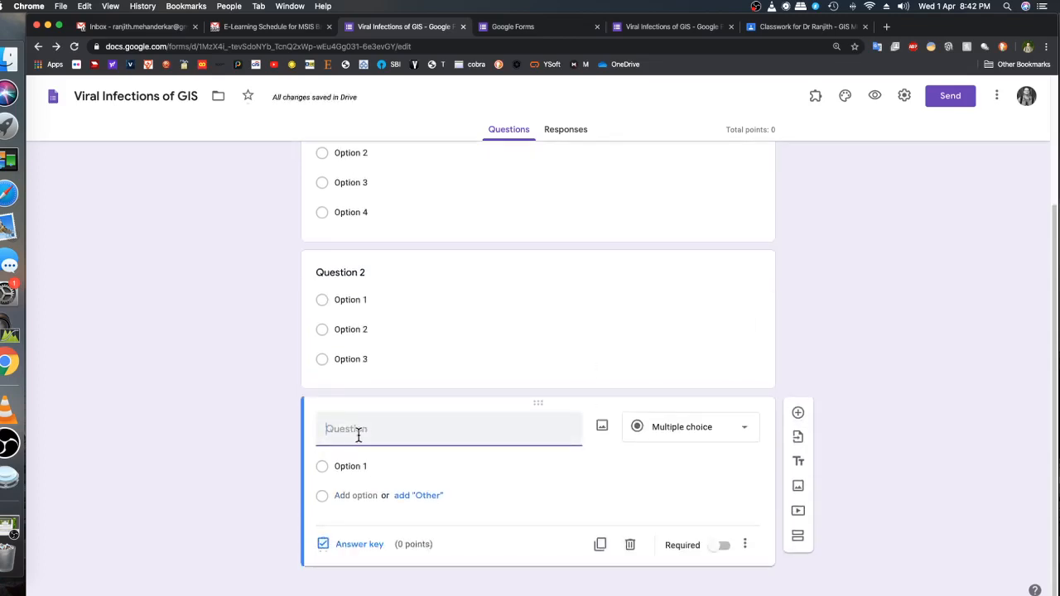
pyautogui.write('Question 3')
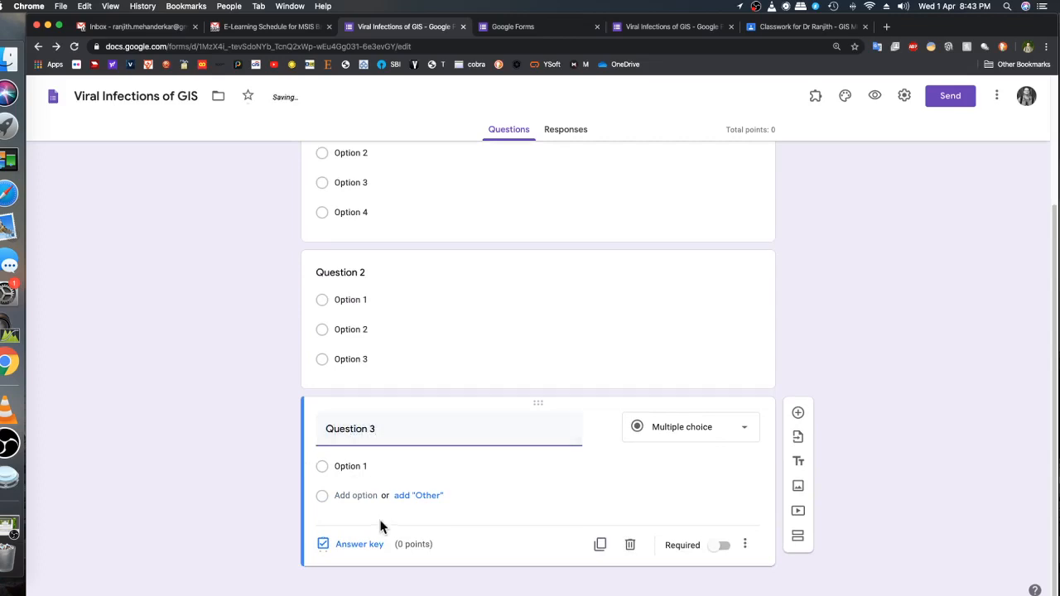
pyautogui.click(359, 495)
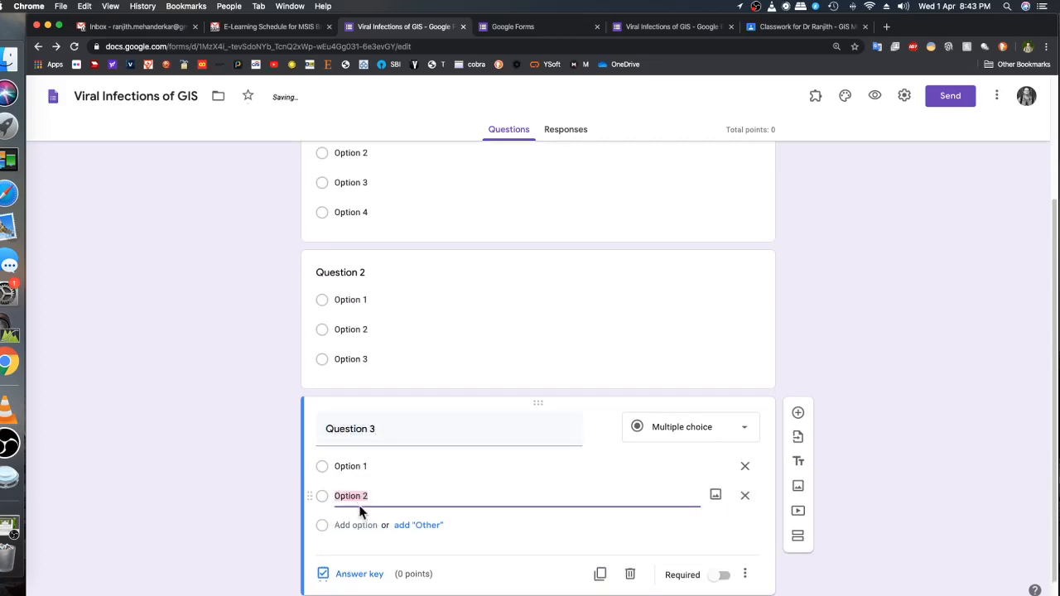
pyautogui.click(360, 523)
pyautogui.click(365, 554)
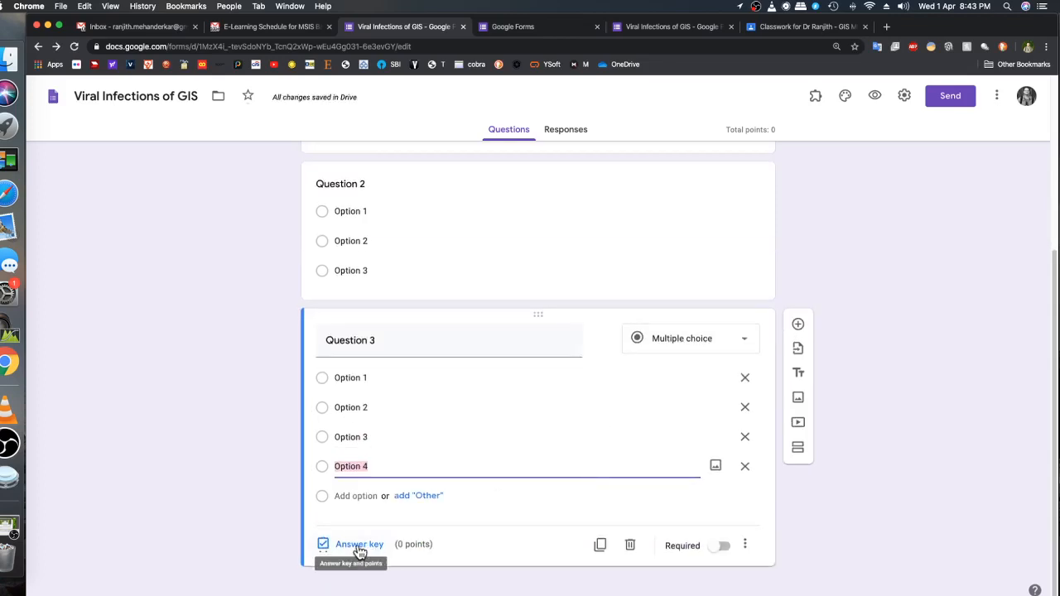
# Mark Option 2 as the correct answer of Question 3 and save its correct-answer feedback blank
pyautogui.click(359, 546)
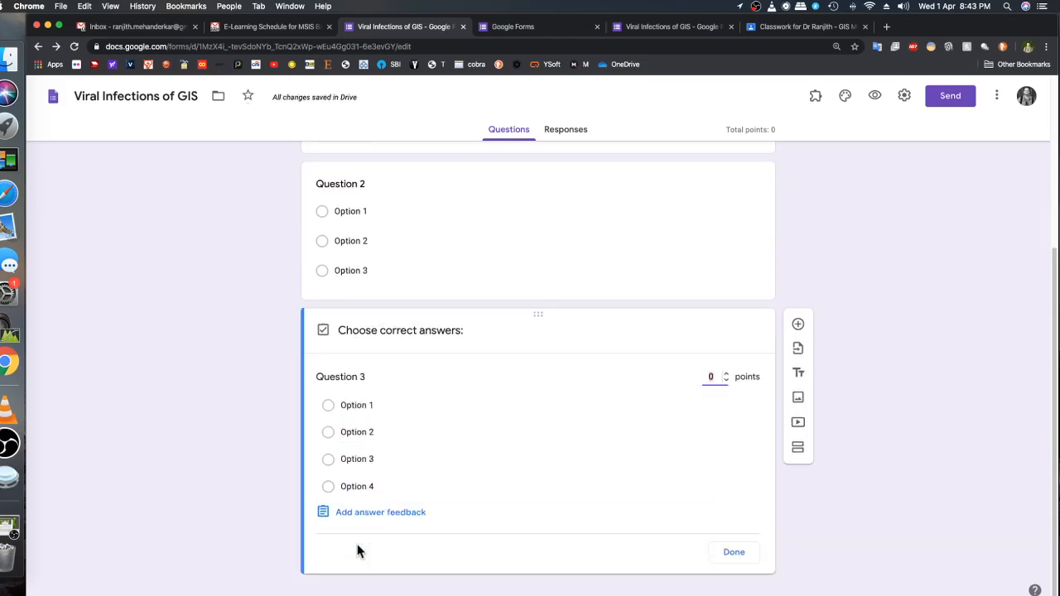
pyautogui.click(357, 433)
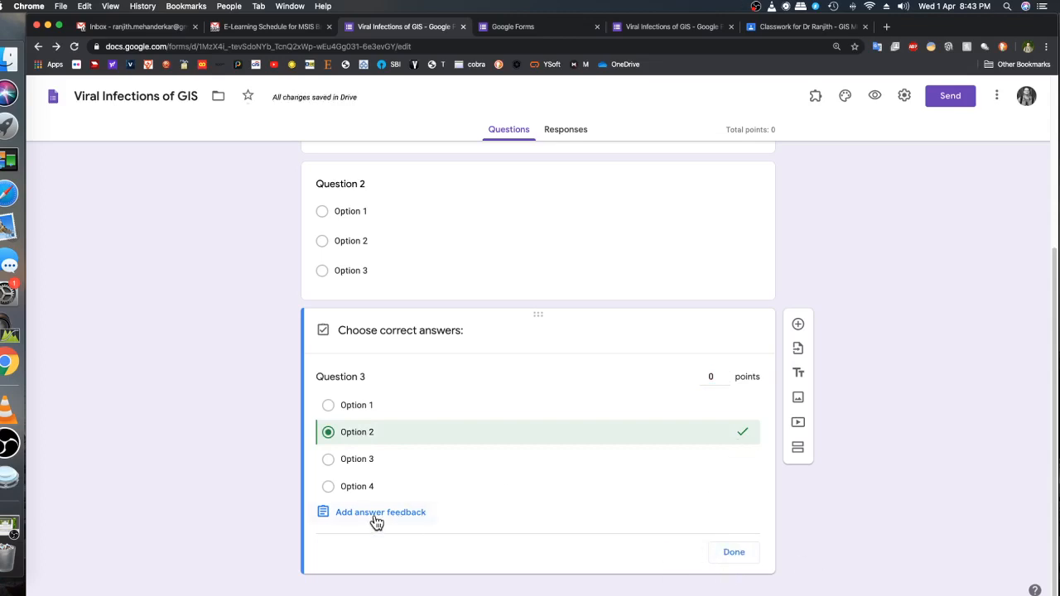
pyautogui.click(374, 514)
pyautogui.click(507, 155)
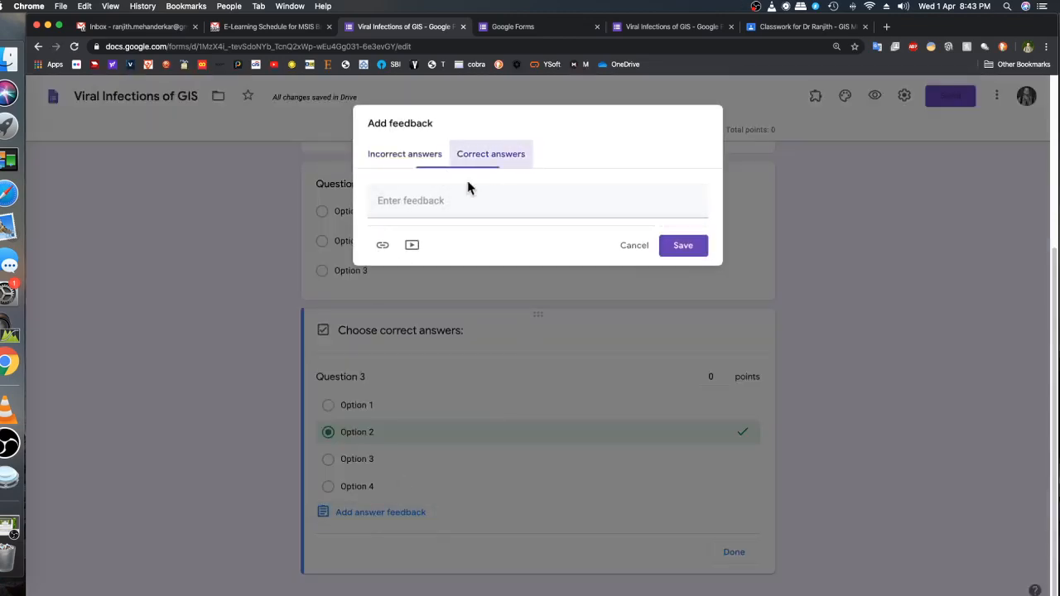
pyautogui.click(456, 200)
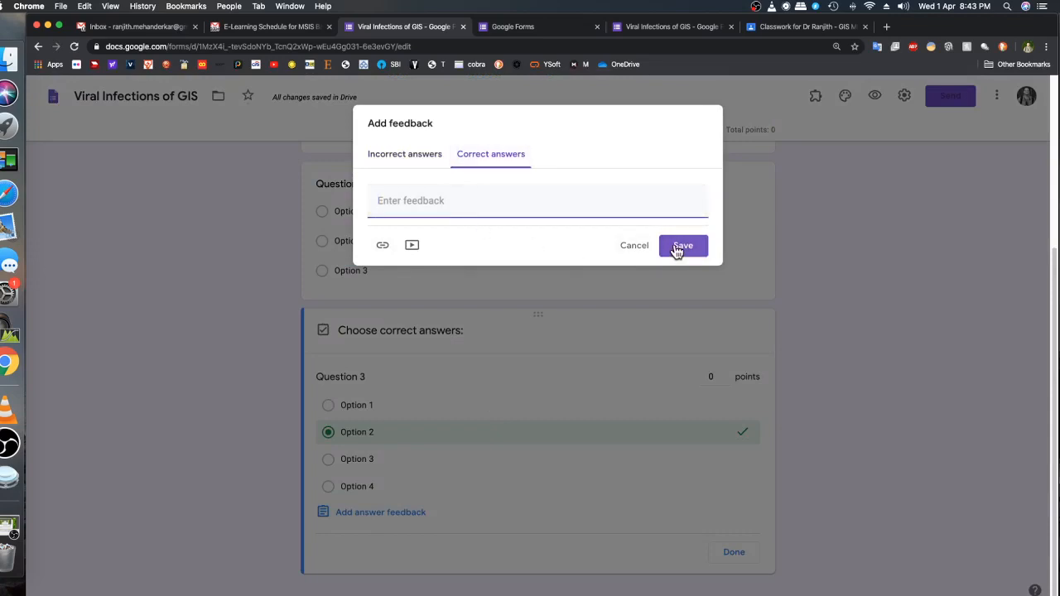
pyautogui.click(677, 247)
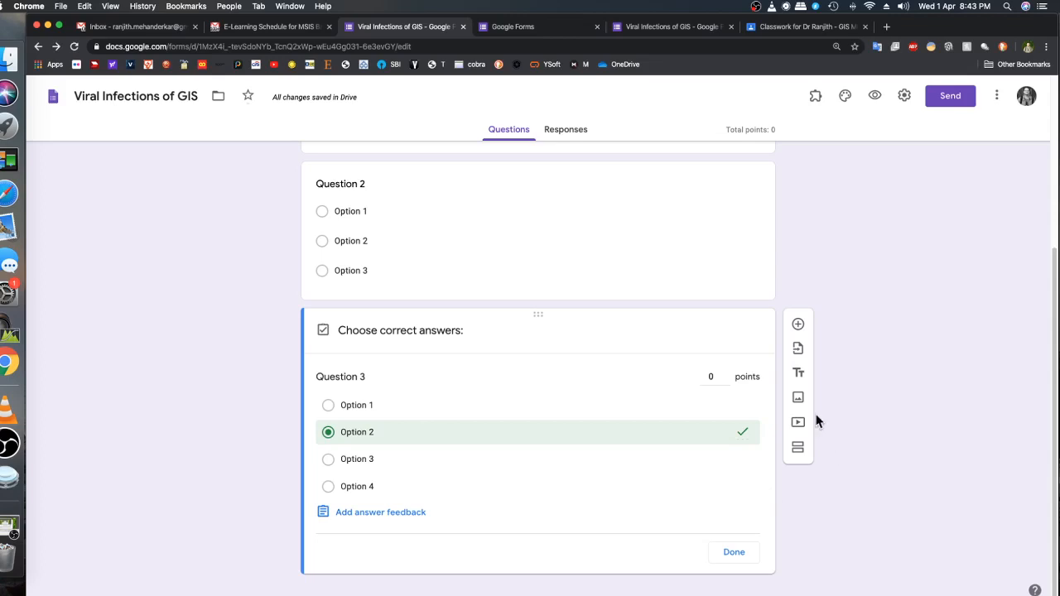
# Add a new section after Question 3 and title it "Feedback on e-Learning Session"
pyautogui.scroll(-1, 870, 433)
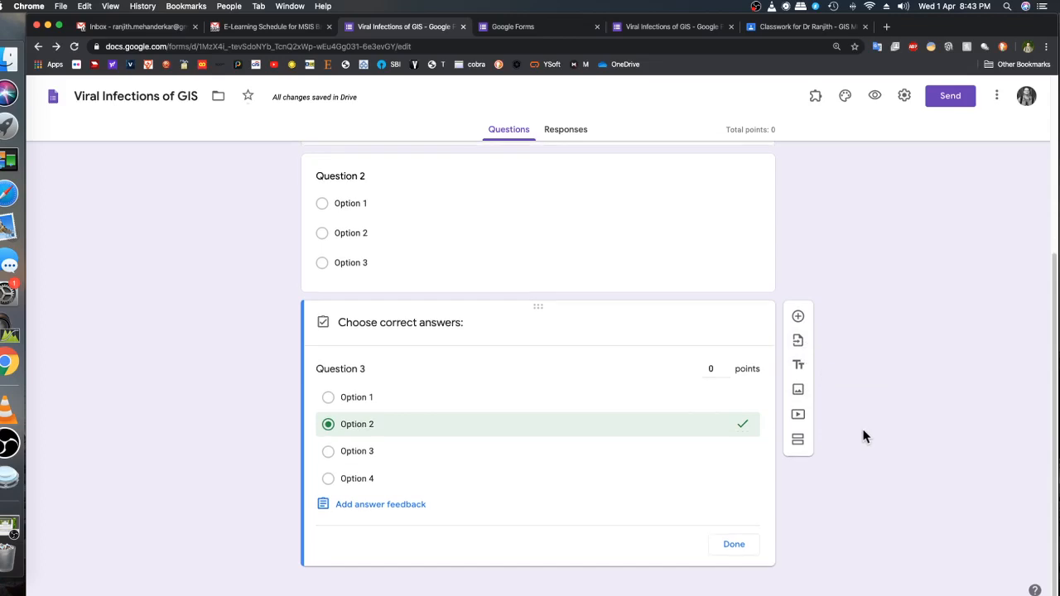
pyautogui.click(798, 446)
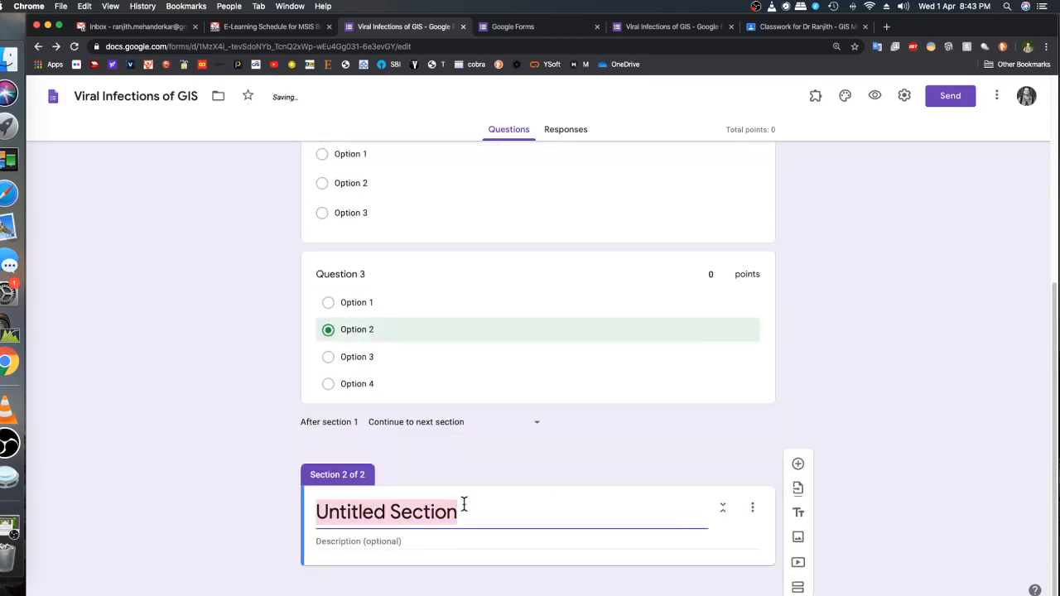
pyautogui.write('Feb')
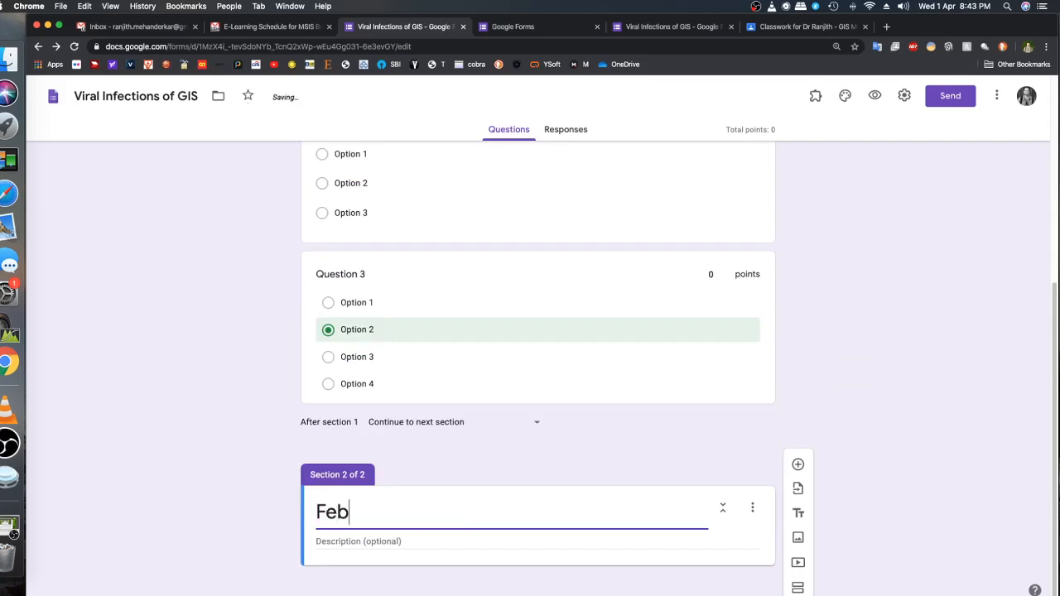
pyautogui.press('BackSpace')
pyautogui.write('dback o')
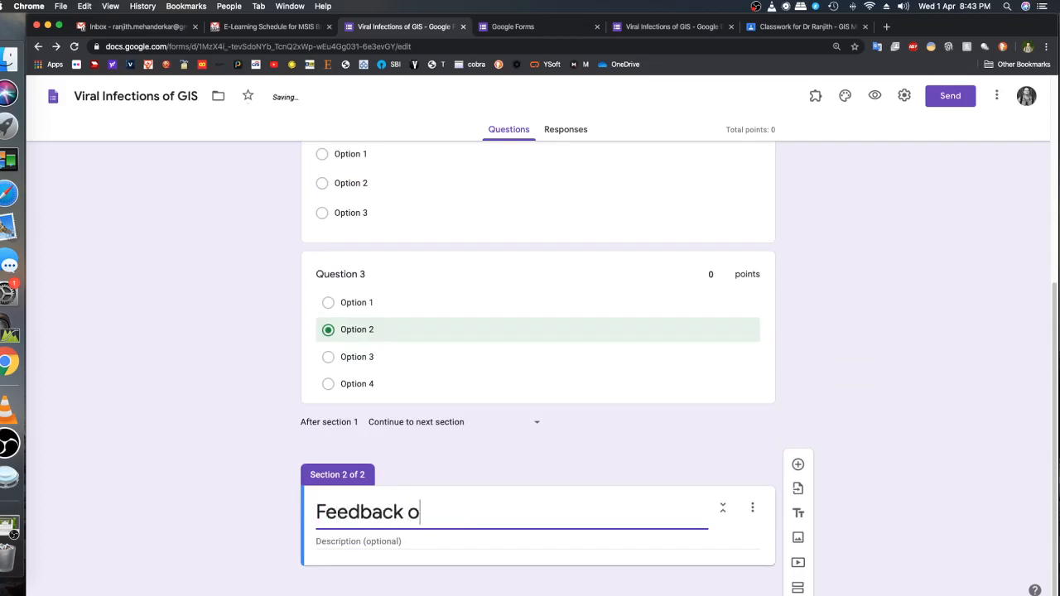
pyautogui.write('n e-Lea')
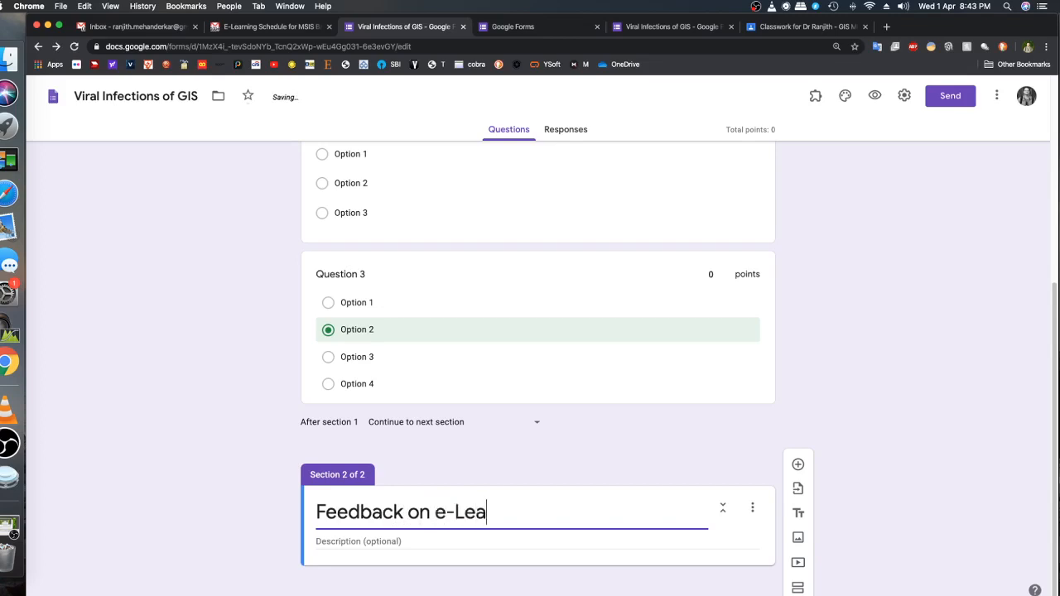
pyautogui.write('rning Sessio')
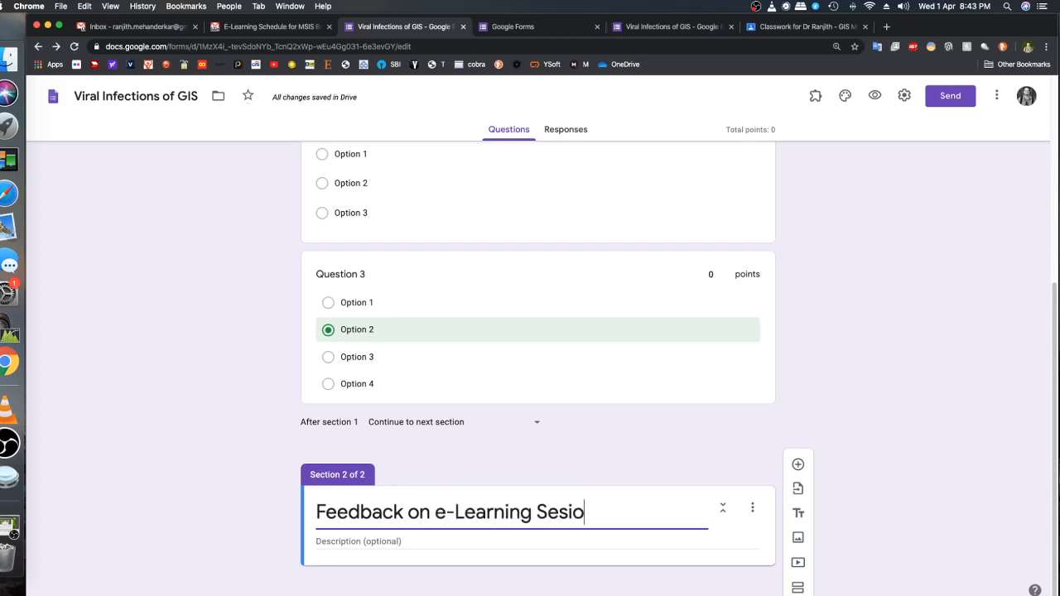
pyautogui.press('BackSpace')
pyautogui.press('BackSpace')
pyautogui.write('sion')
# Switch to the other, already completed "Viral Infections of GIS" form and examine its header, quiz questions and e-Learning feedback section
pyautogui.scroll(10, 383, 374)
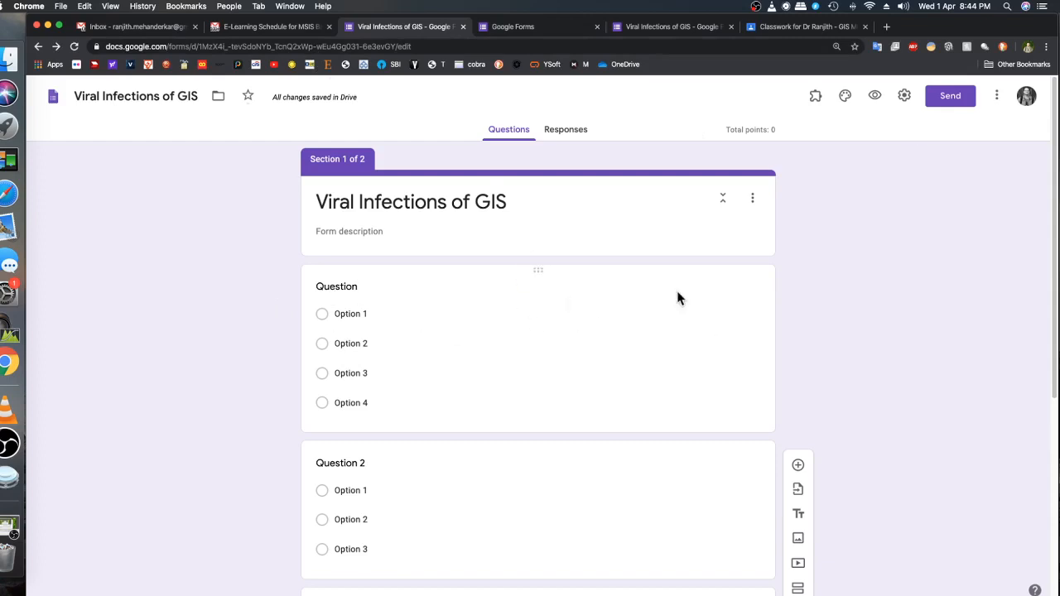
pyautogui.click(666, 32)
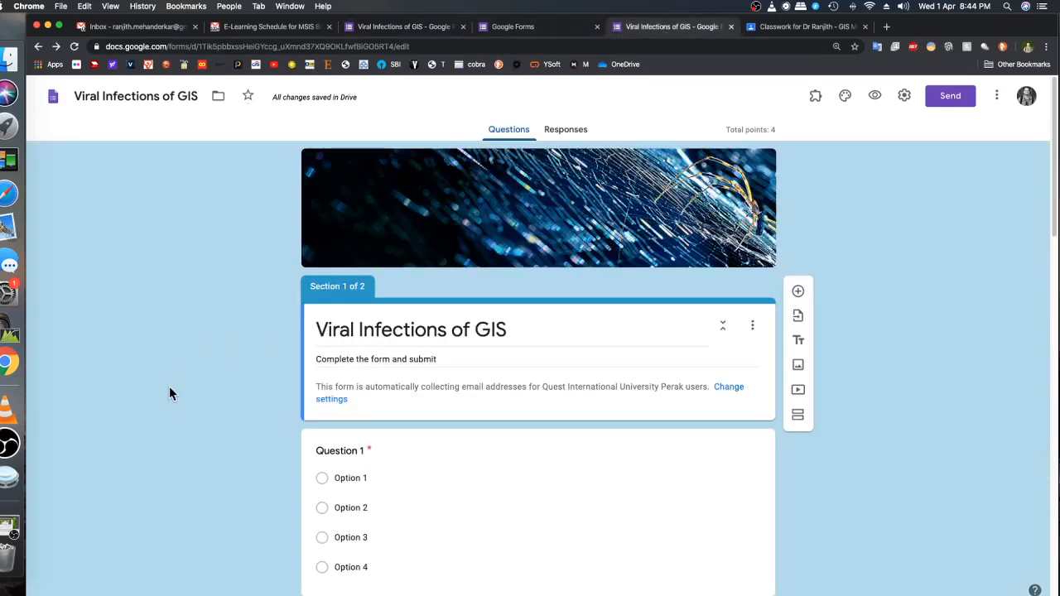
pyautogui.scroll(-1, 355, 410)
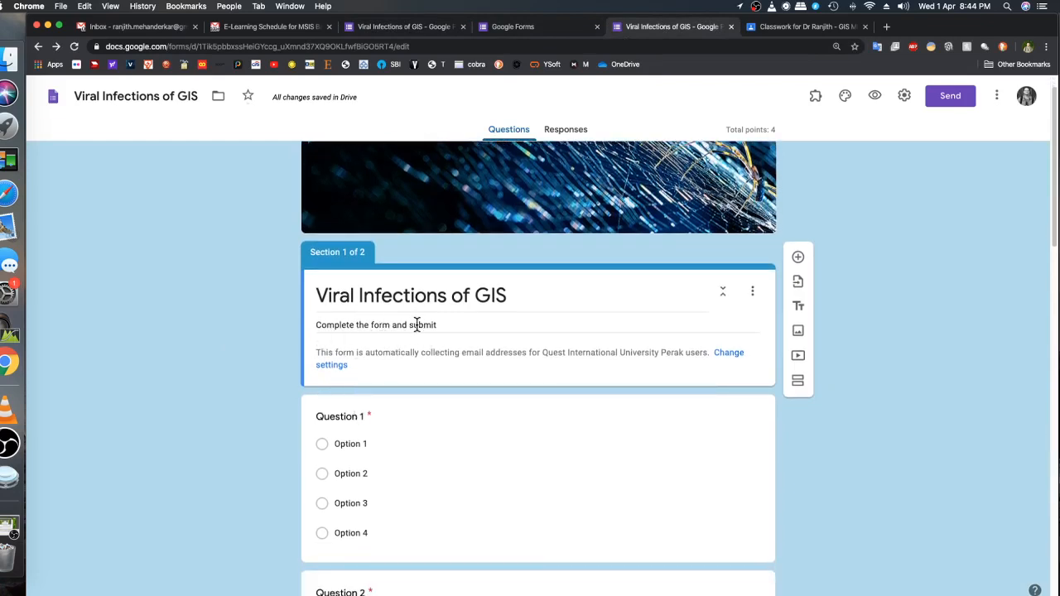
pyautogui.scroll(-3, 454, 468)
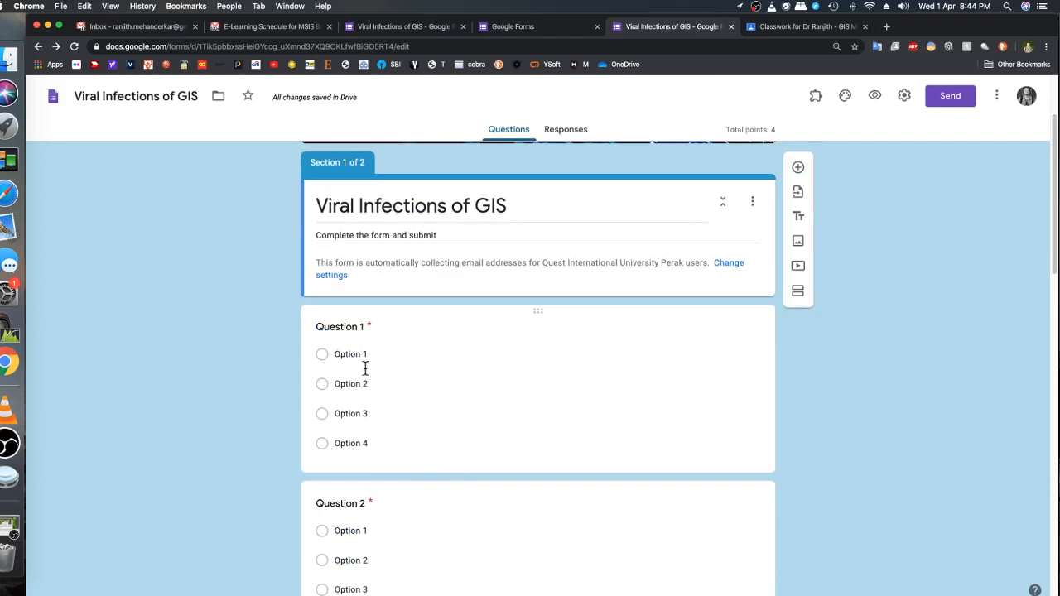
pyautogui.scroll(-10, 396, 456)
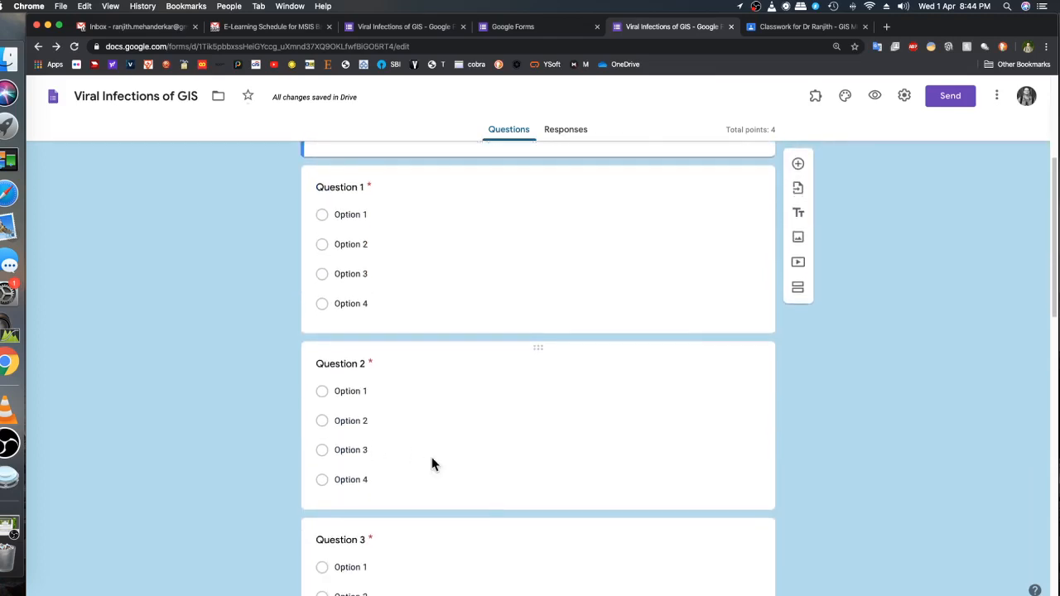
pyautogui.scroll(-6, 432, 464)
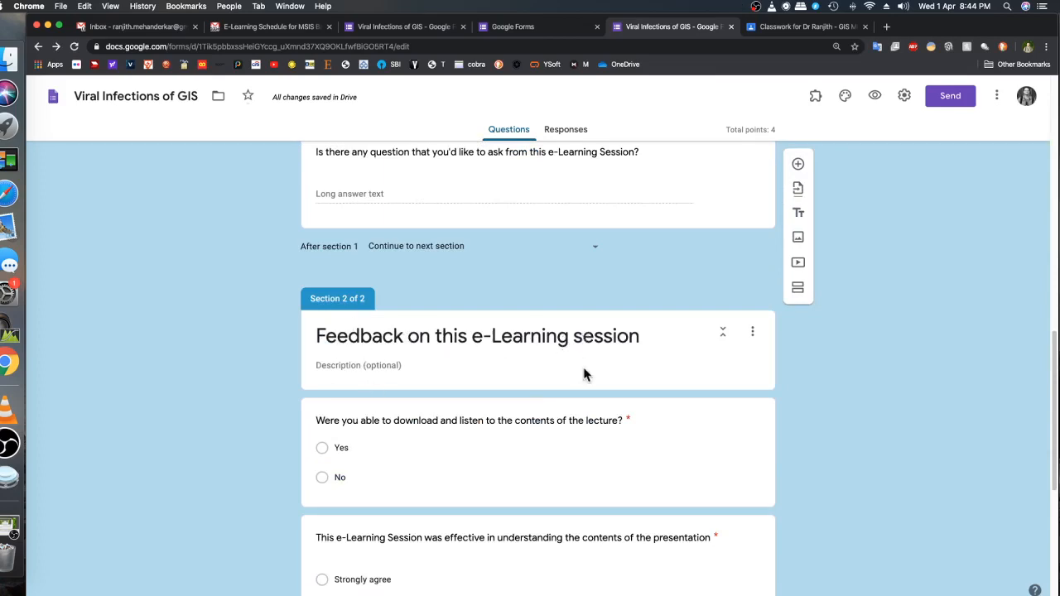
pyautogui.scroll(-4, 461, 440)
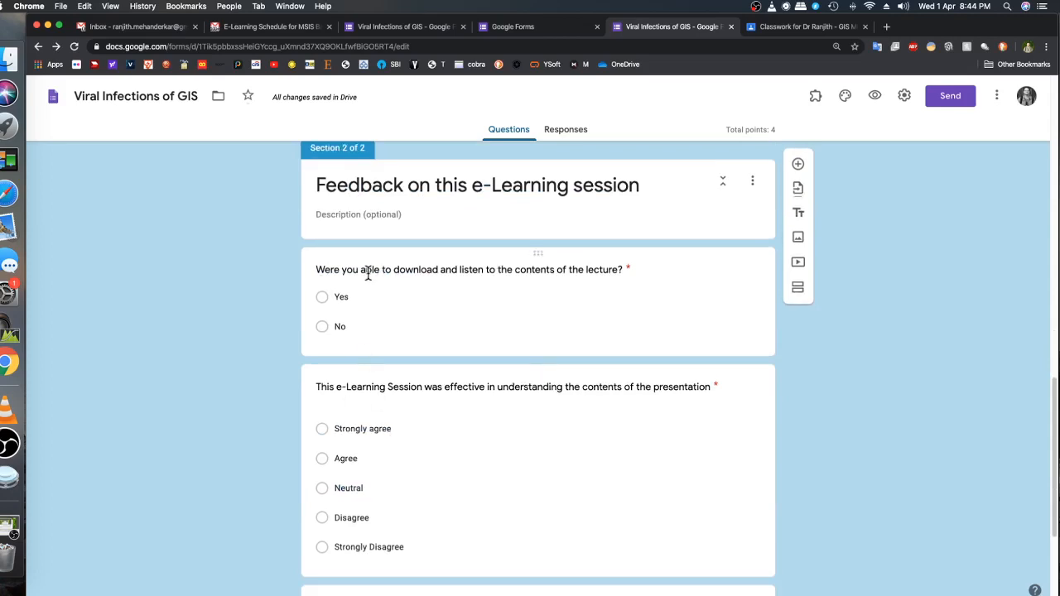
pyautogui.scroll(-5, 355, 479)
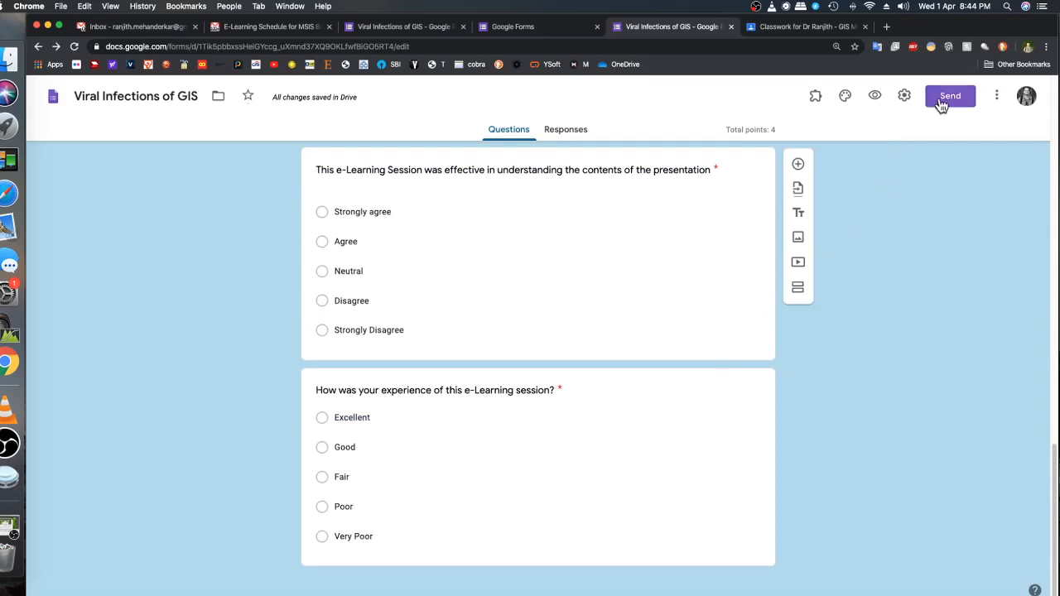
# Try several theme colors for the completed form and set the theme color to yellow
pyautogui.click(846, 98)
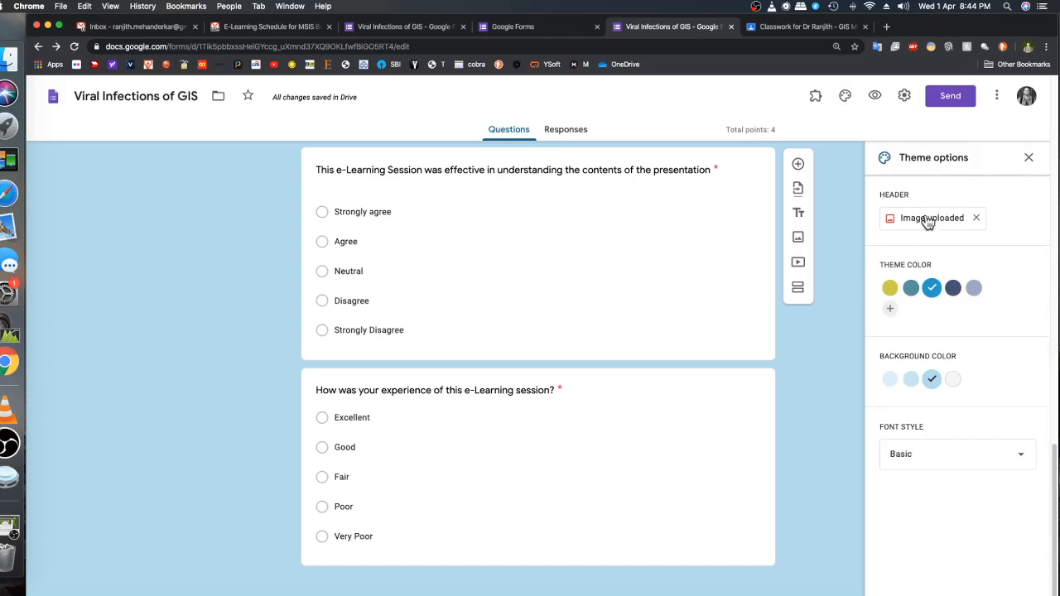
pyautogui.click(911, 288)
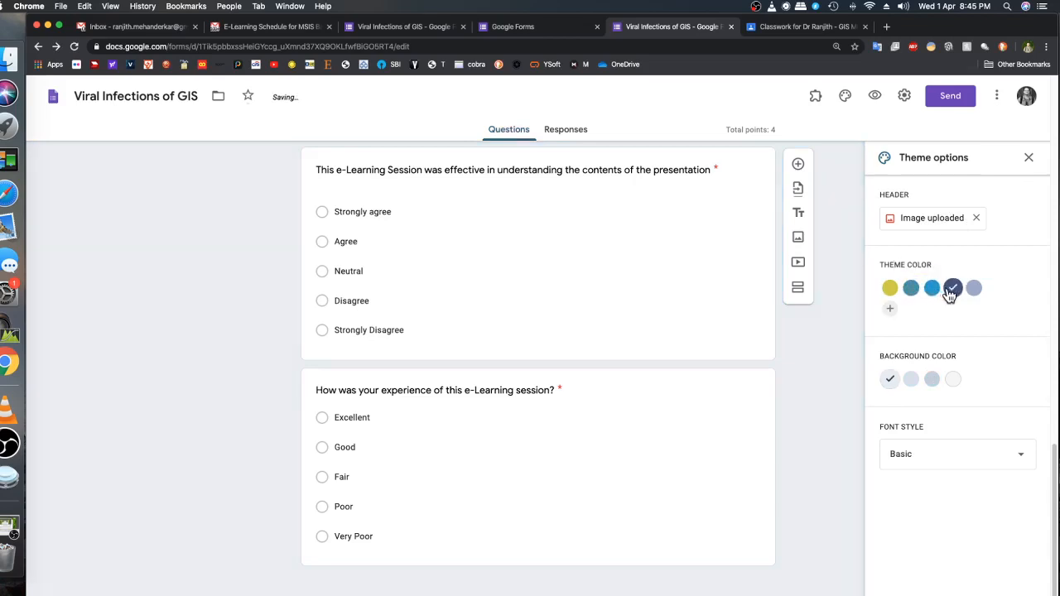
pyautogui.click(932, 290)
pyautogui.click(890, 288)
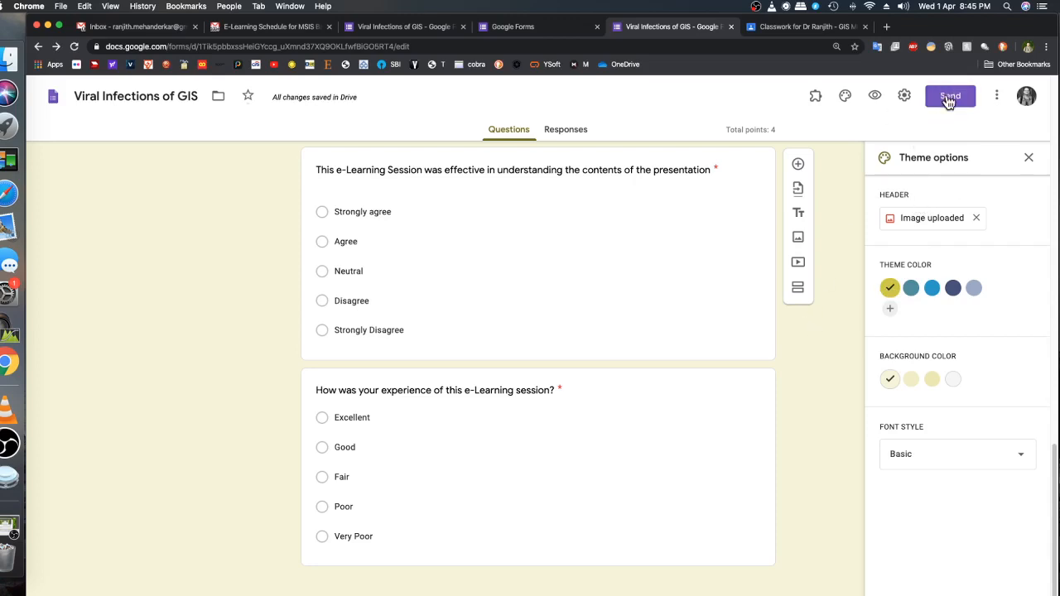
pyautogui.click(1028, 157)
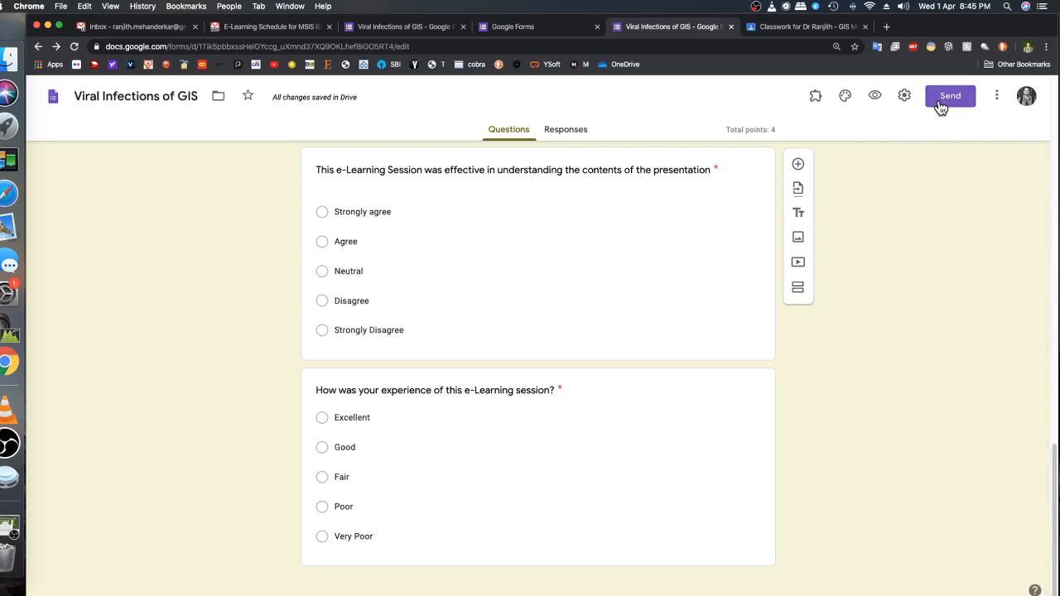
# In the form's general settings, make sure Collect email addresses and Limit to 1 response are enabled
pyautogui.click(941, 103)
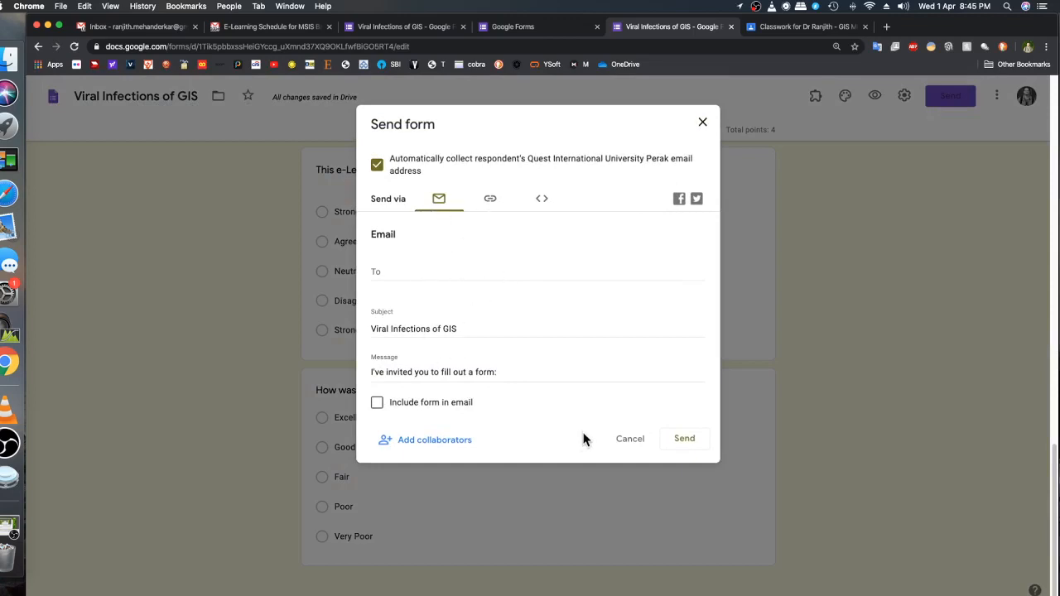
pyautogui.click(627, 440)
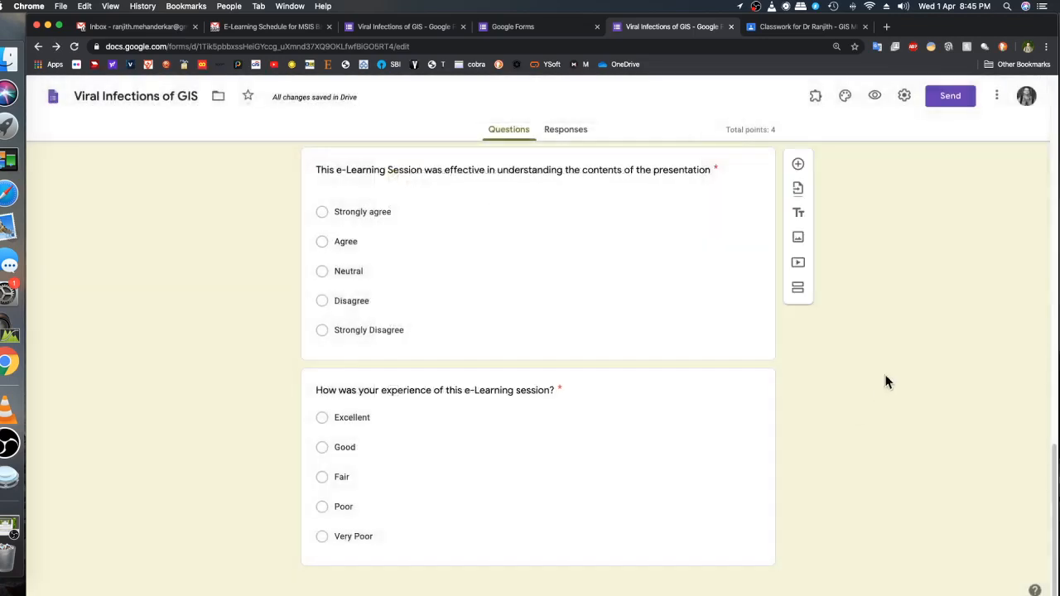
pyautogui.click(905, 98)
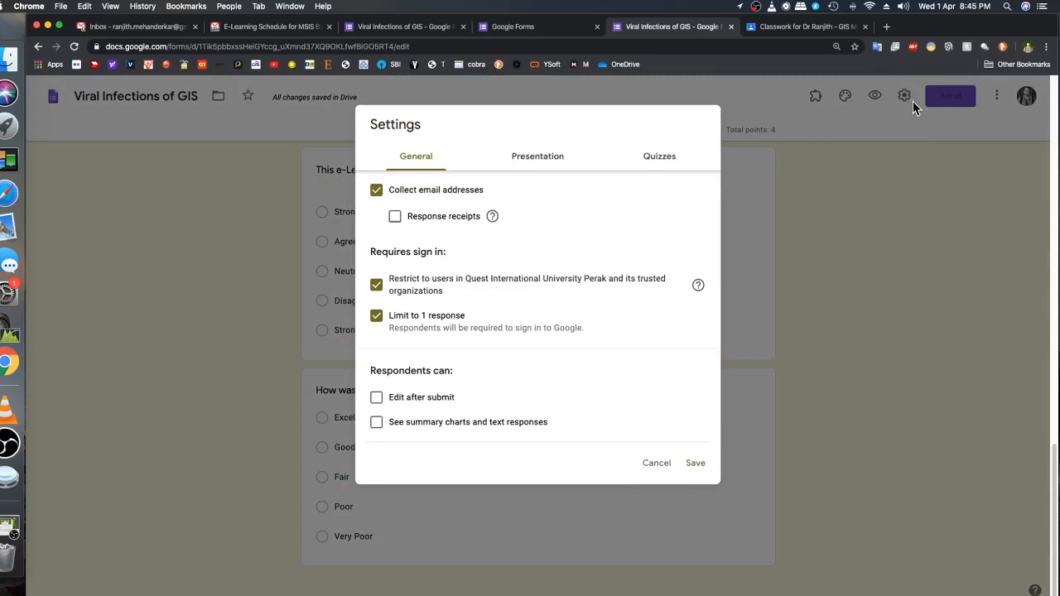
pyautogui.click(376, 191)
pyautogui.click(377, 197)
pyautogui.click(377, 316)
pyautogui.click(377, 315)
# Make sure Show progress bar is enabled in the presentation settings, review the quiz options and save the settings
pyautogui.click(547, 157)
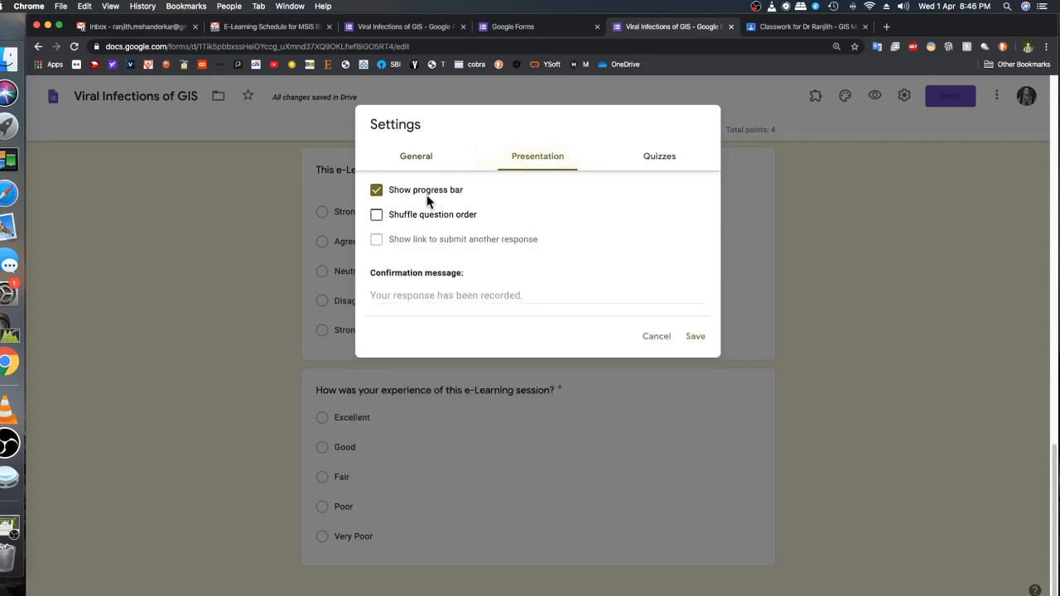
pyautogui.click(378, 192)
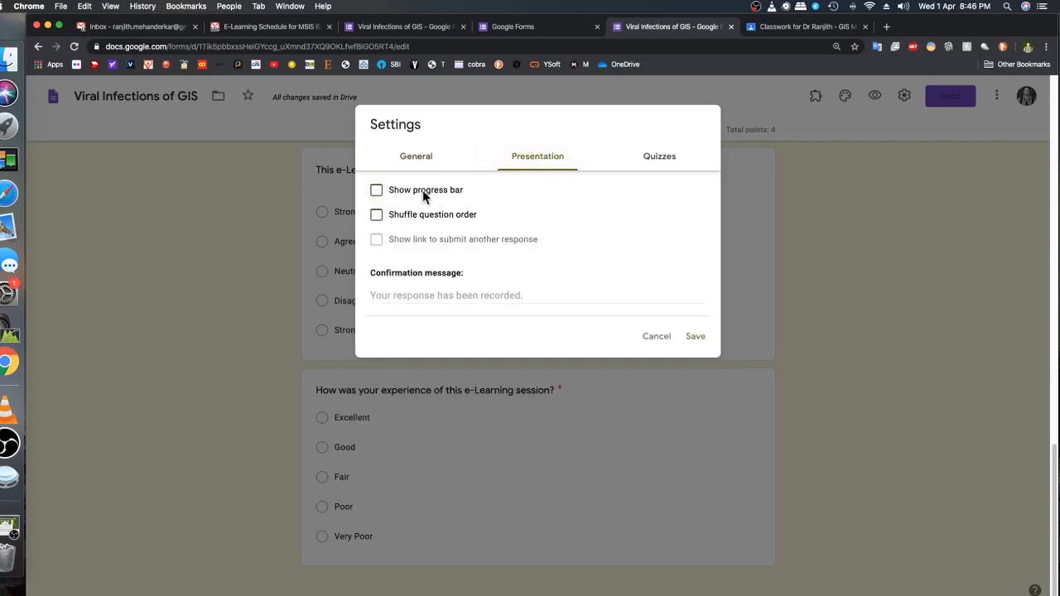
pyautogui.click(378, 192)
pyautogui.click(668, 164)
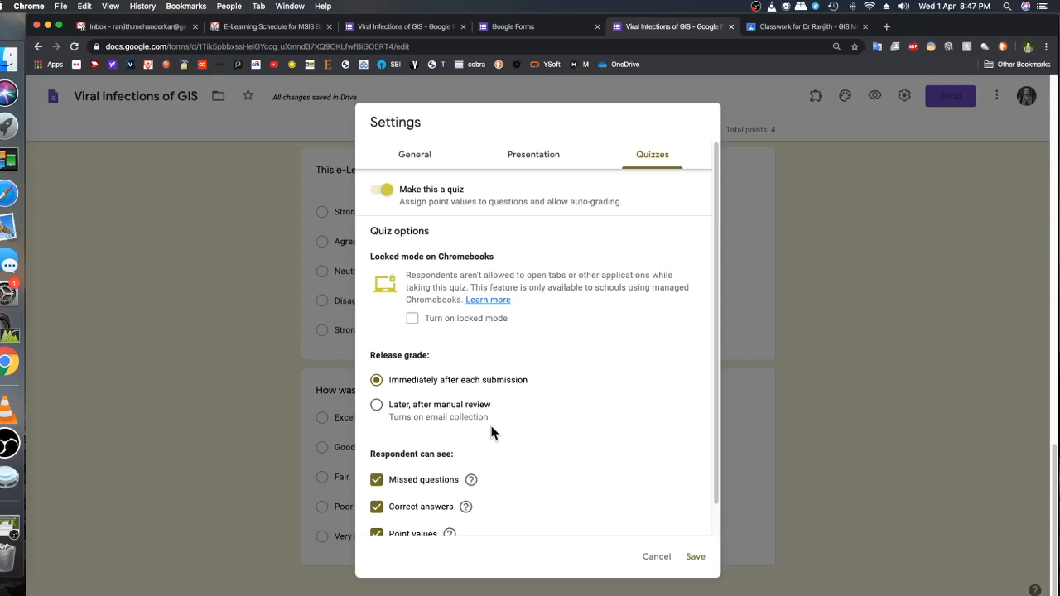
pyautogui.click(696, 560)
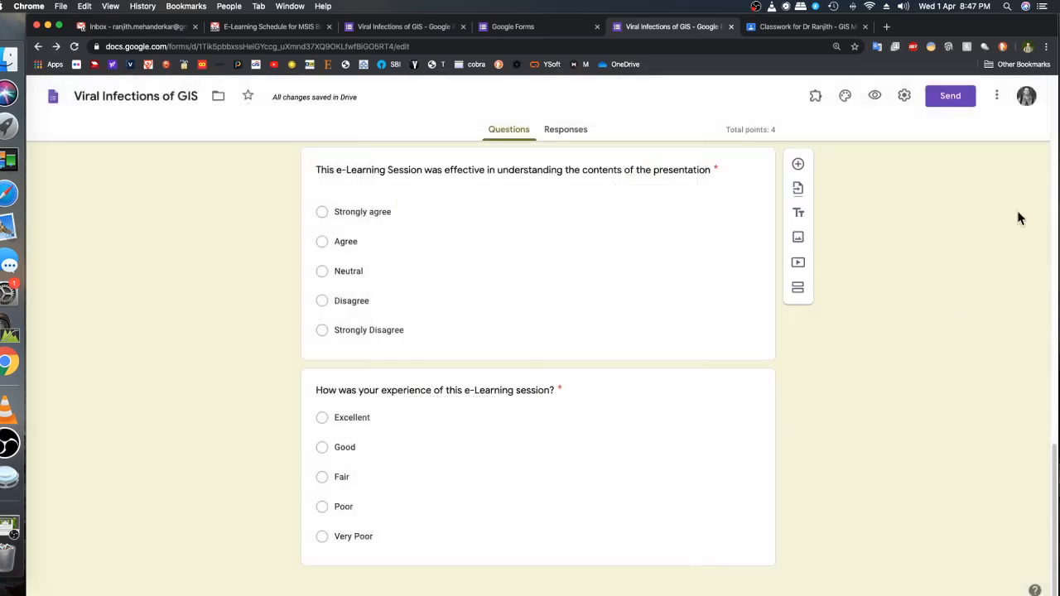
# Get the shareable link of the completed form from its send options and copy it
pyautogui.click(950, 98)
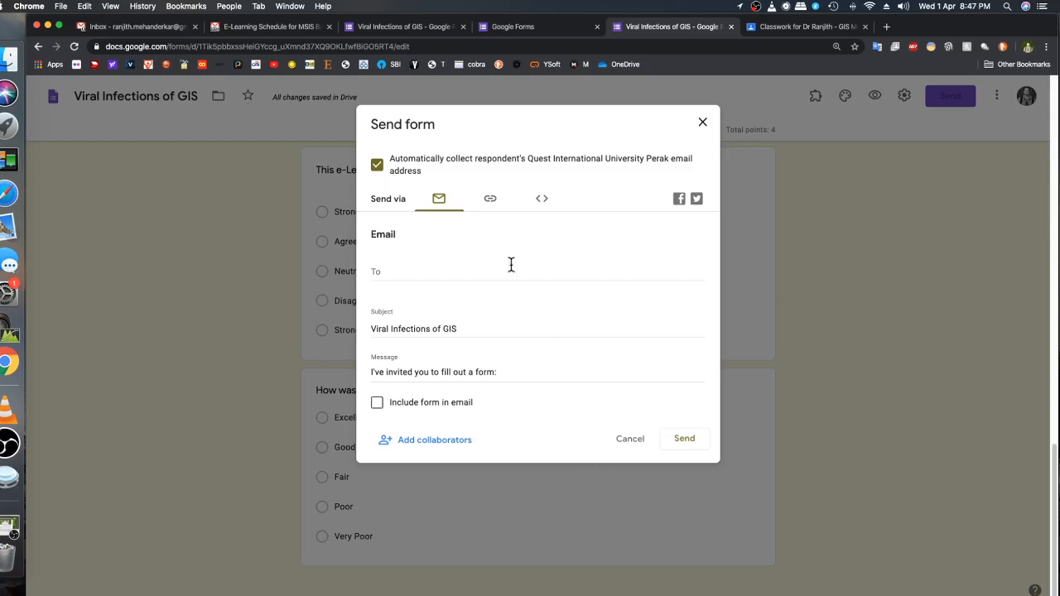
pyautogui.click(491, 202)
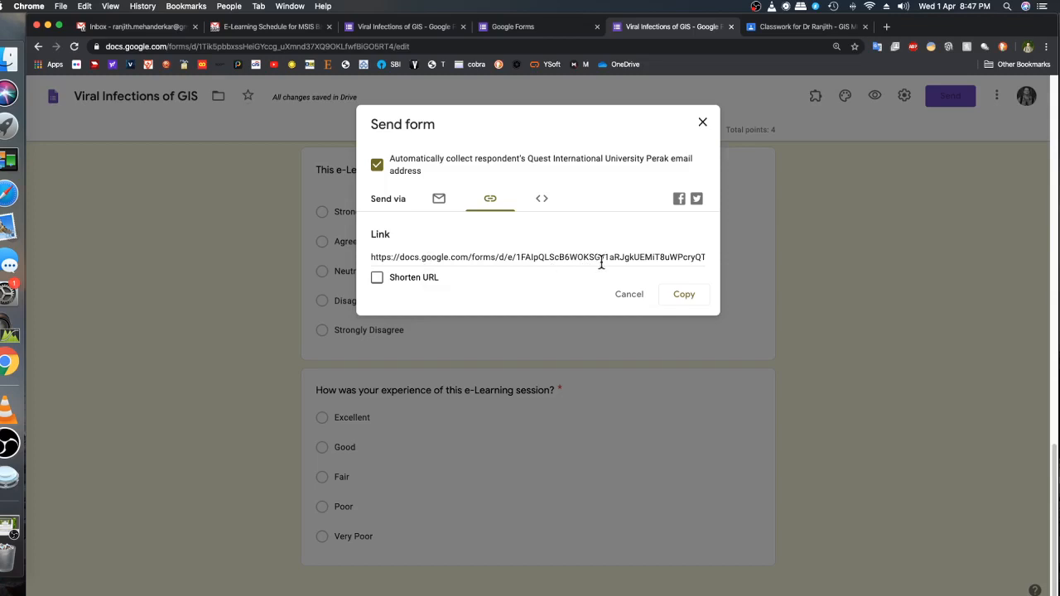
pyautogui.click(684, 296)
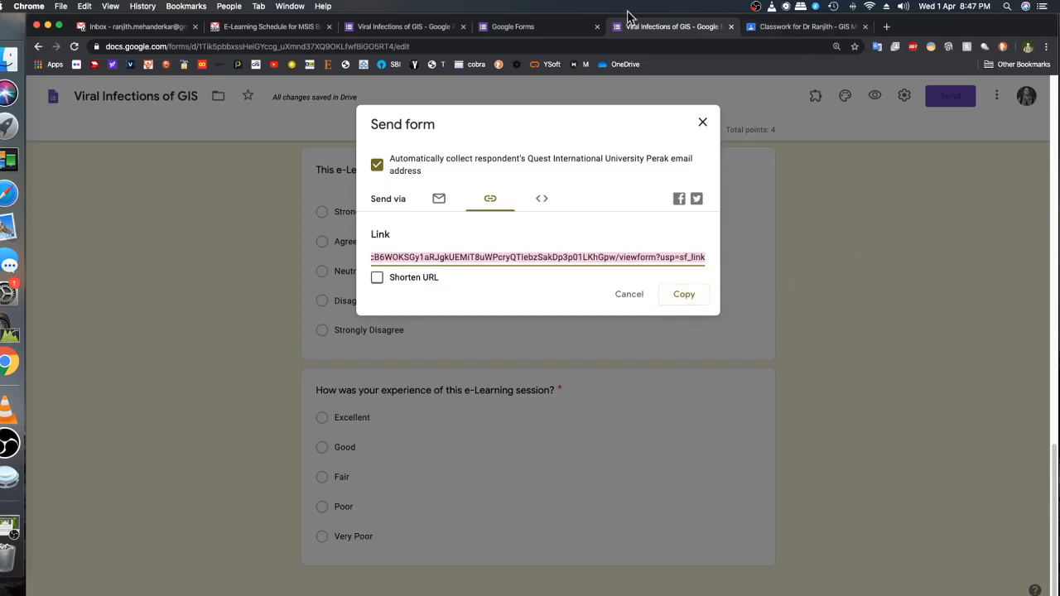
# Switch to the class's Classwork page in Google Classroom, start a new quiz assignment and remove its Blank Quiz attachment
pyautogui.click(792, 33)
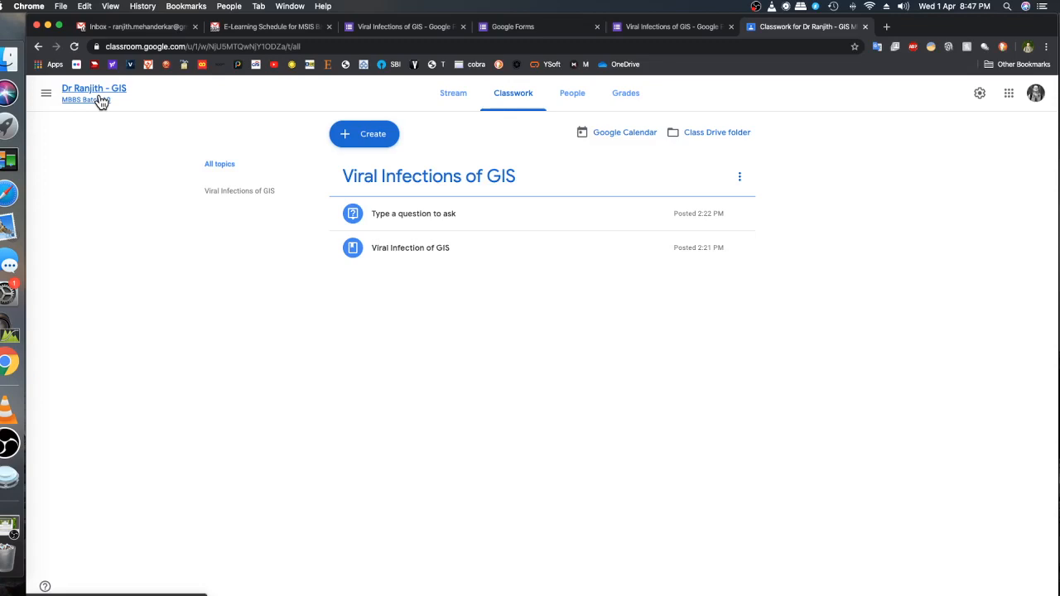
pyautogui.click(378, 140)
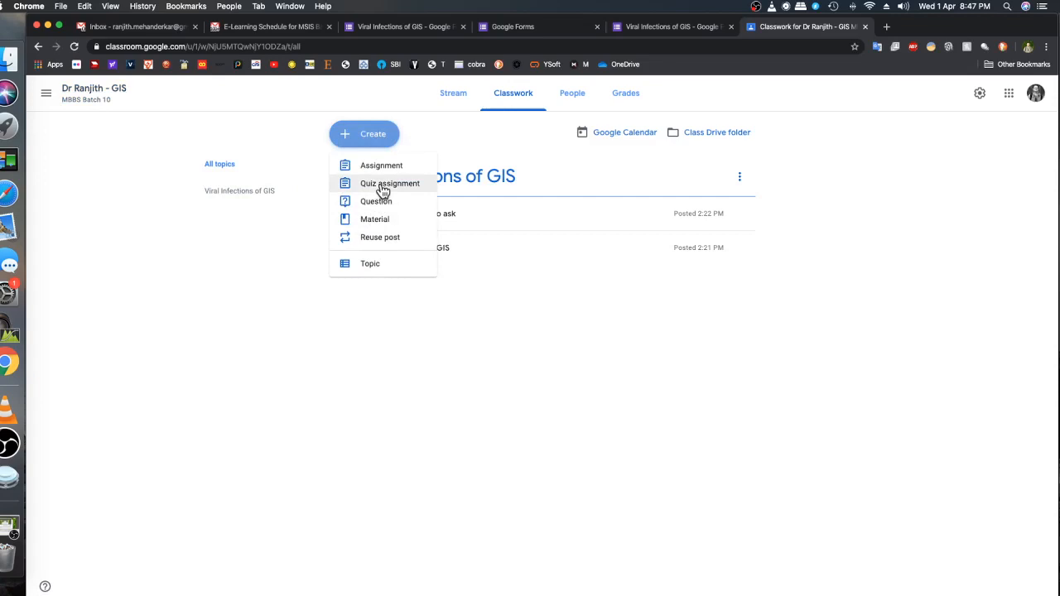
pyautogui.click(382, 189)
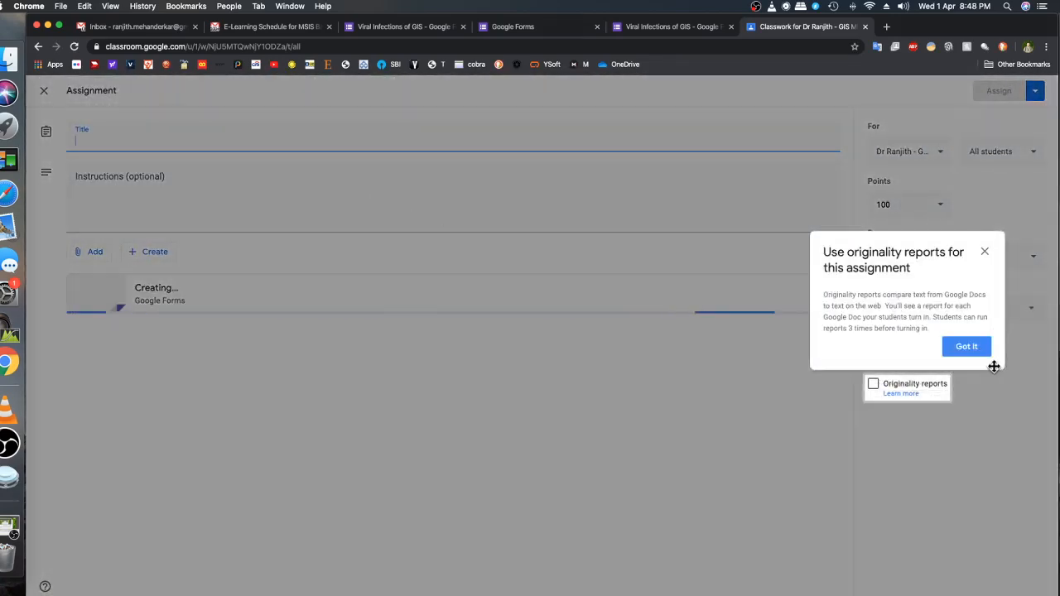
pyautogui.click(968, 348)
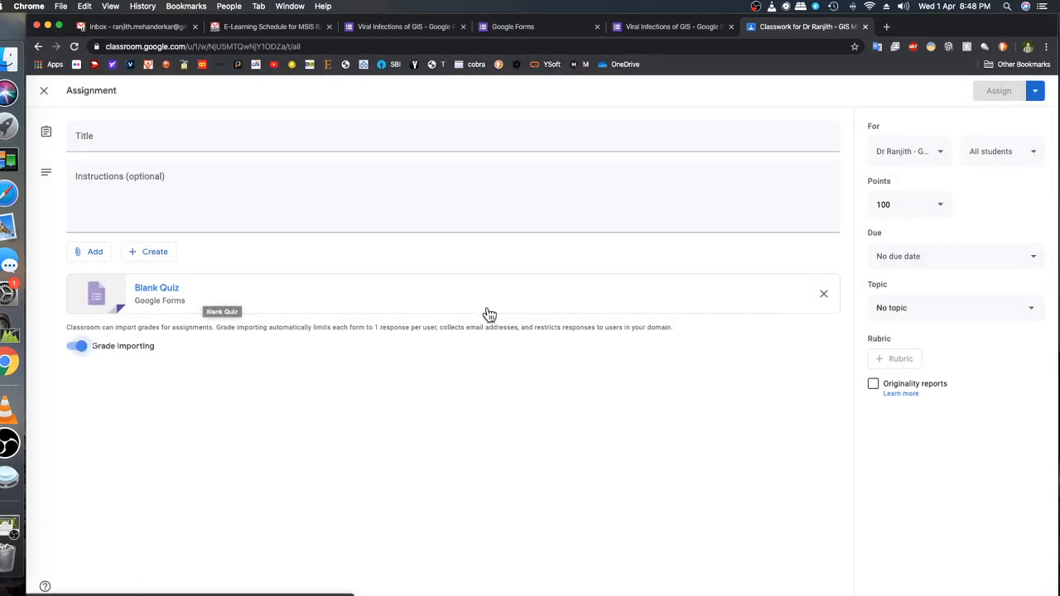
pyautogui.click(825, 295)
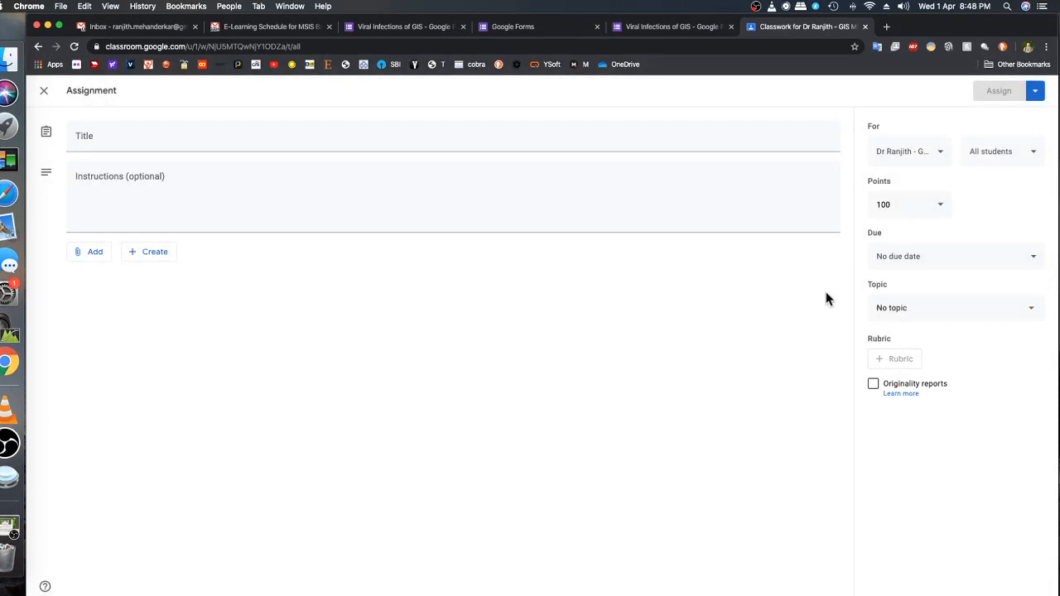
# Attach the copied Google Forms link to the quiz assignment
pyautogui.click(92, 256)
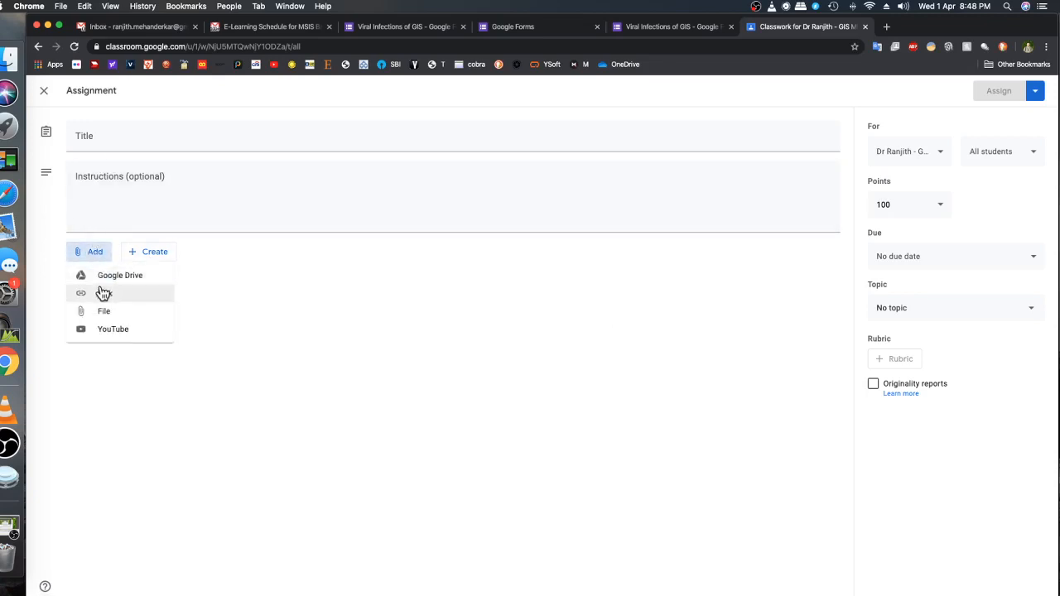
pyautogui.click(103, 295)
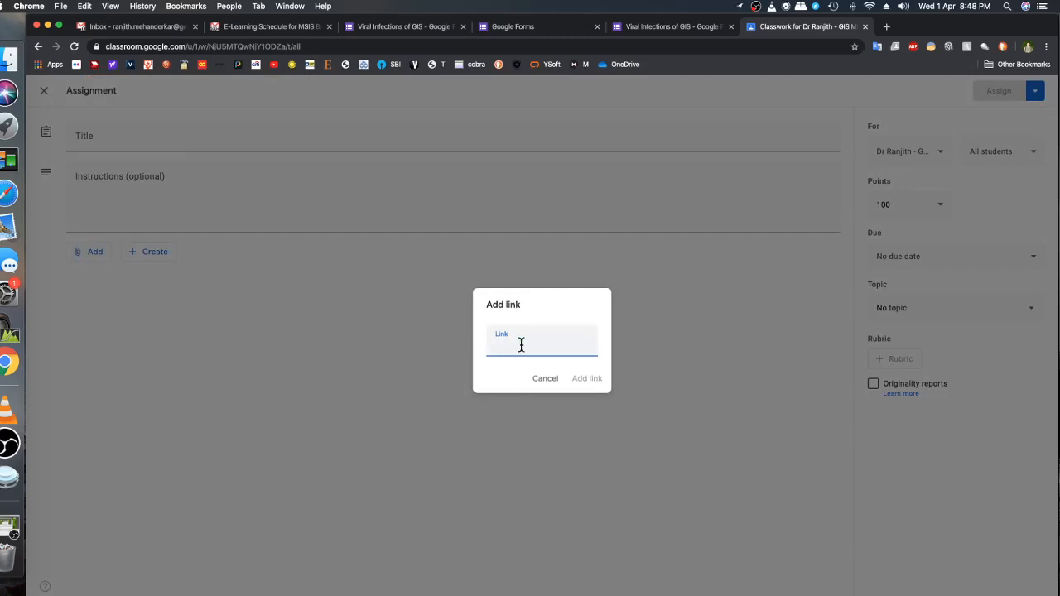
pyautogui.press('super+v')
pyautogui.click(585, 383)
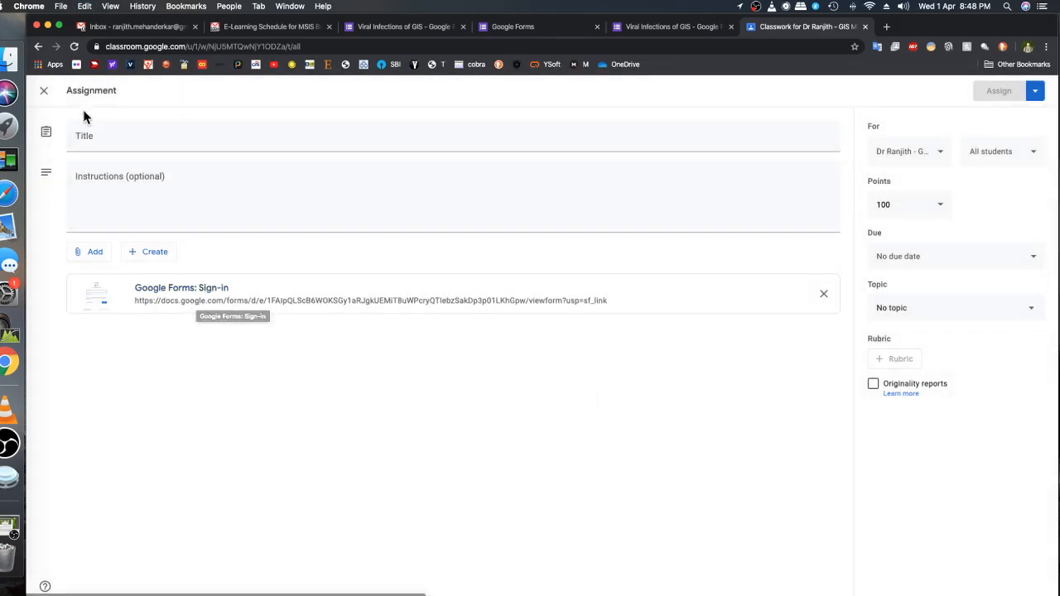
# Title the assignment "Quiz on Viral Infections of GIS"
pyautogui.click(96, 142)
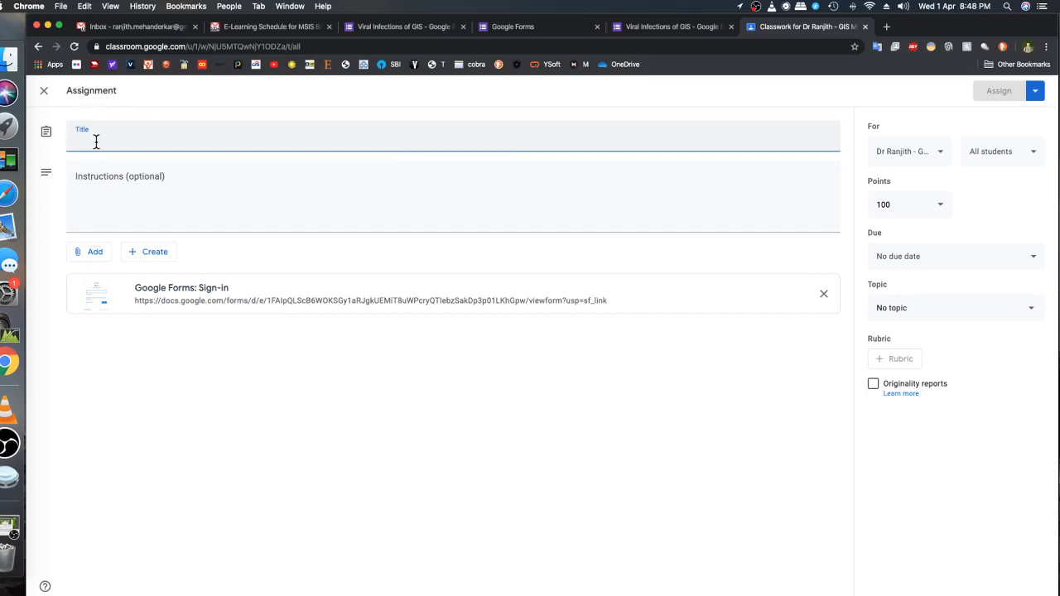
pyautogui.write('Quiz ')
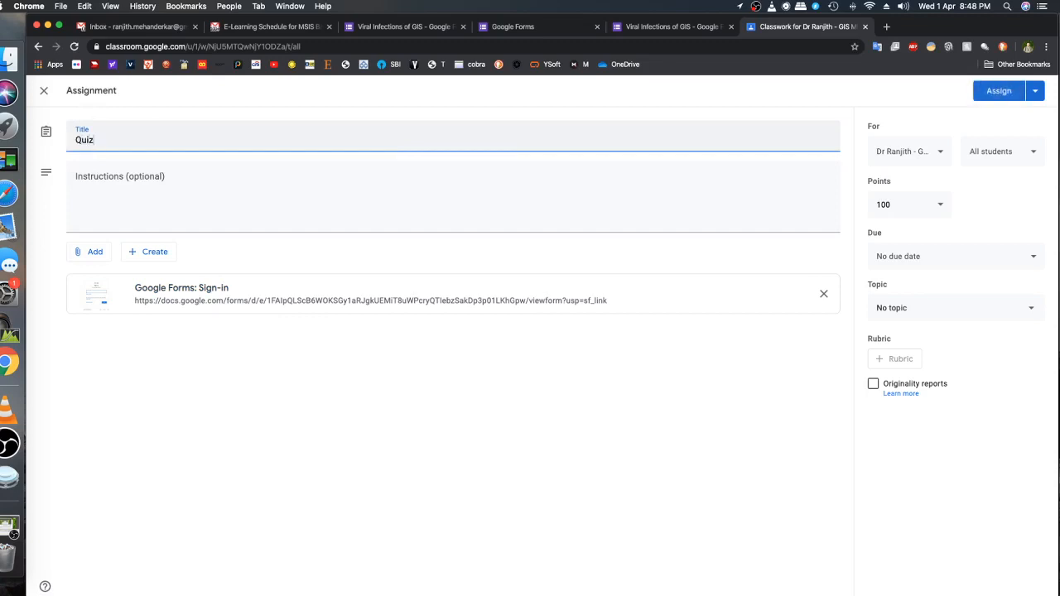
pyautogui.write('on Viral Infections of GIS')
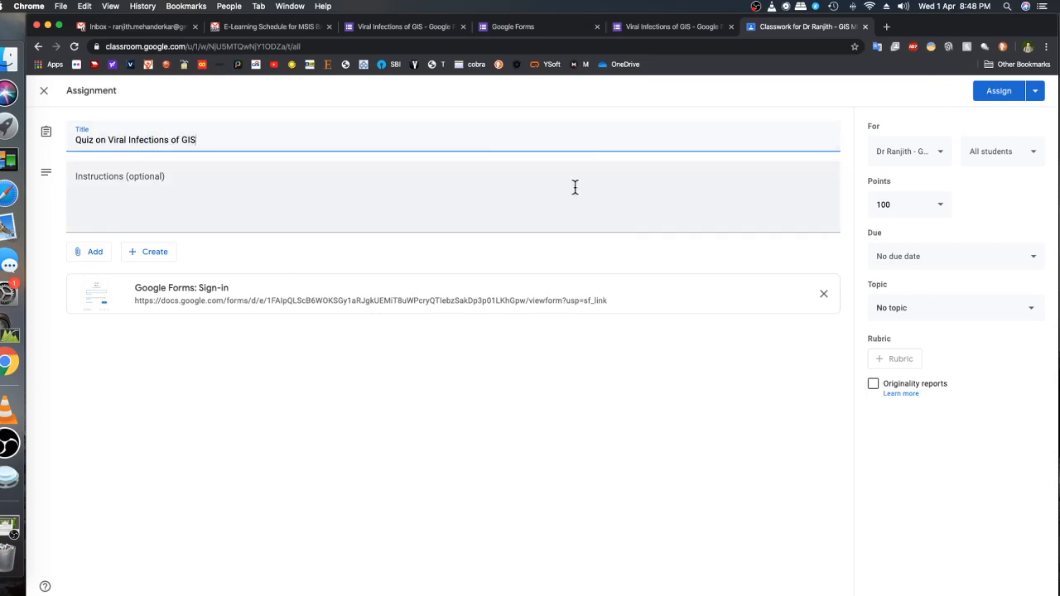
# Make the assignment ungraded and file it under the topic Viral Infections of GIS
pyautogui.click(933, 207)
pyautogui.click(907, 238)
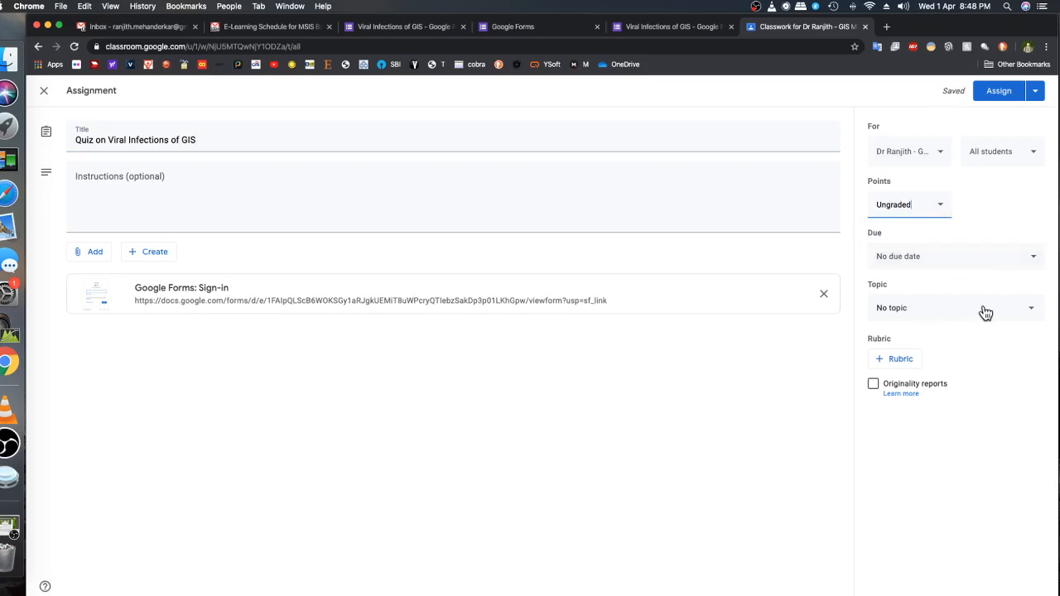
pyautogui.click(1012, 315)
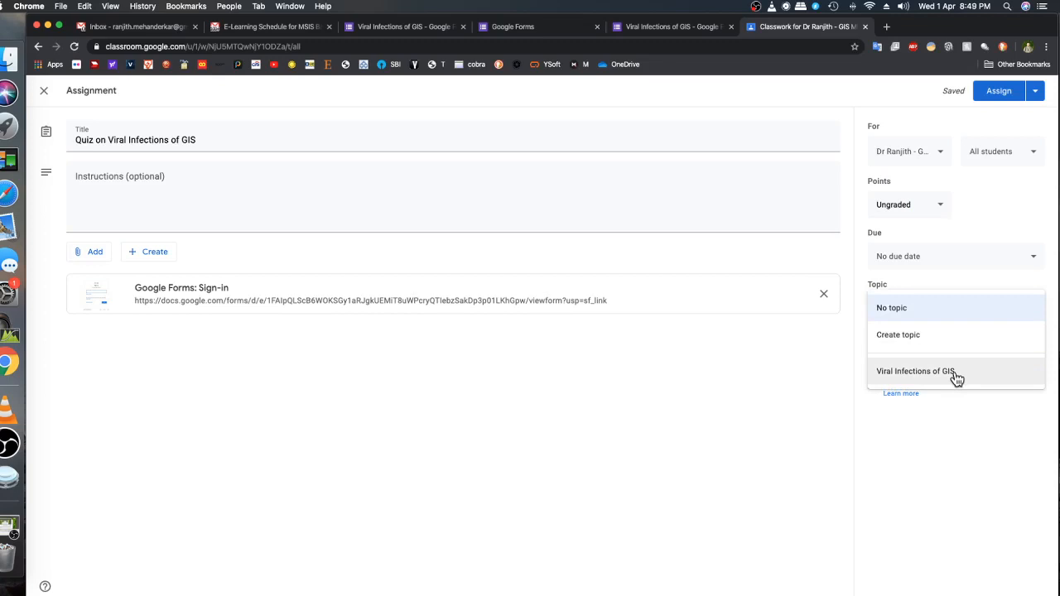
pyautogui.click(982, 374)
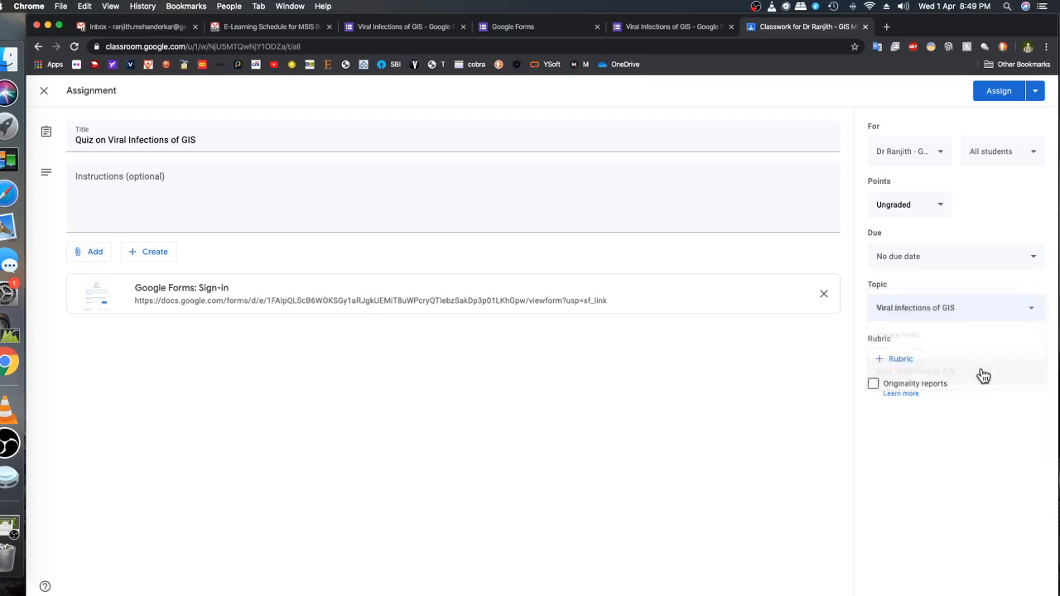
pyautogui.click(1033, 313)
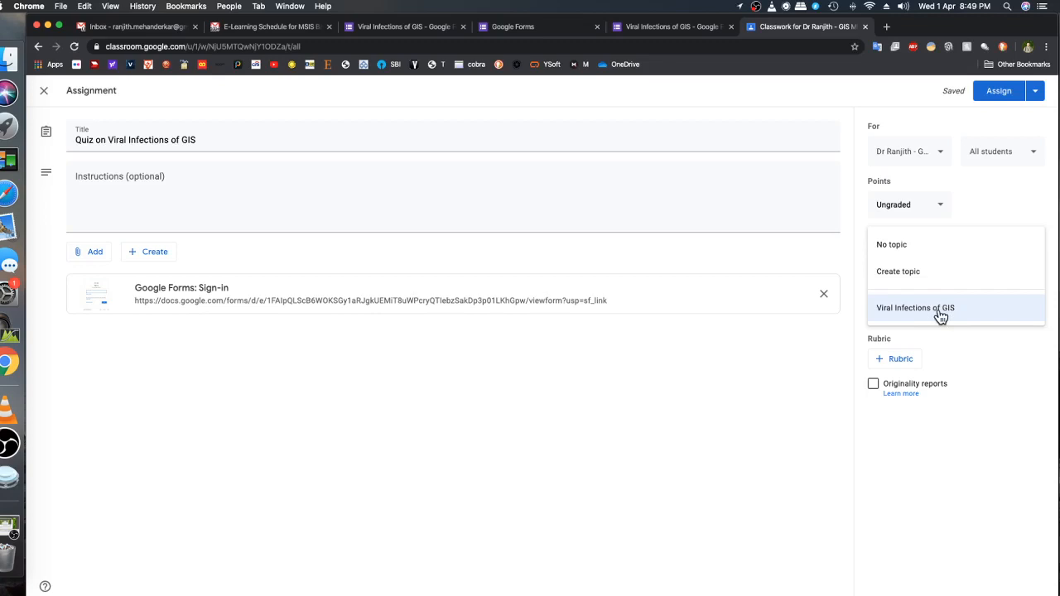
pyautogui.click(915, 310)
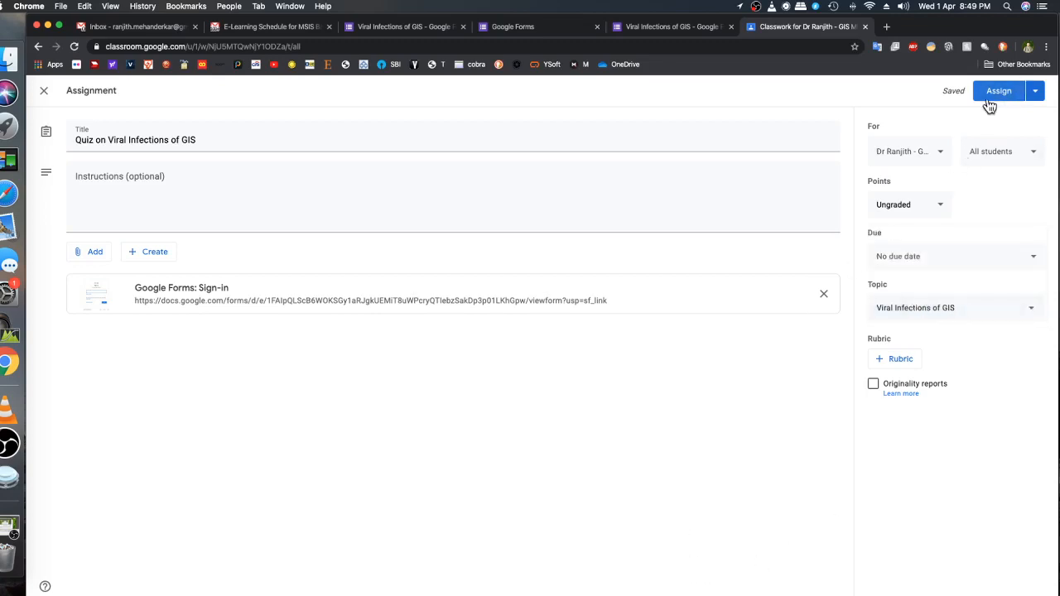
# Check the available publishing options and assign the quiz to the class
pyautogui.click(1033, 92)
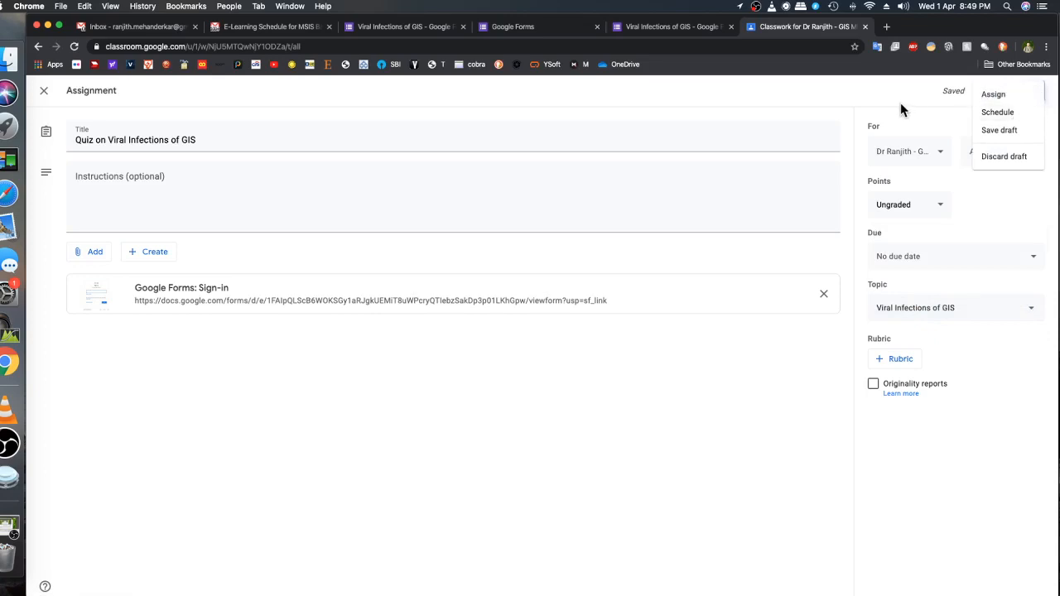
pyautogui.click(902, 101)
pyautogui.click(995, 96)
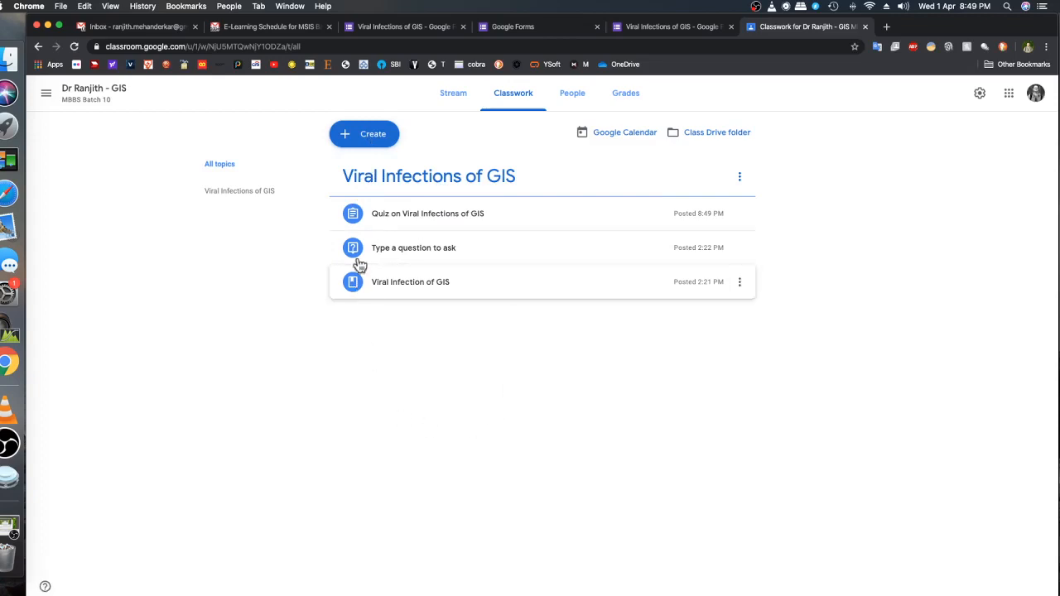
# Add a new classwork topic named "Parasitic Infections of GIS"
pyautogui.click(368, 147)
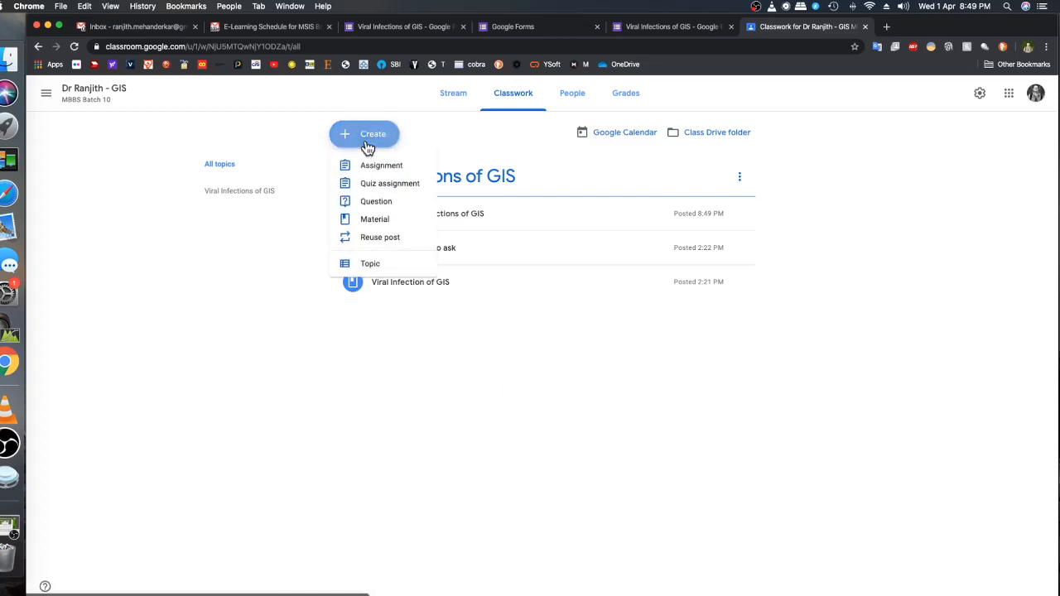
pyautogui.click(367, 265)
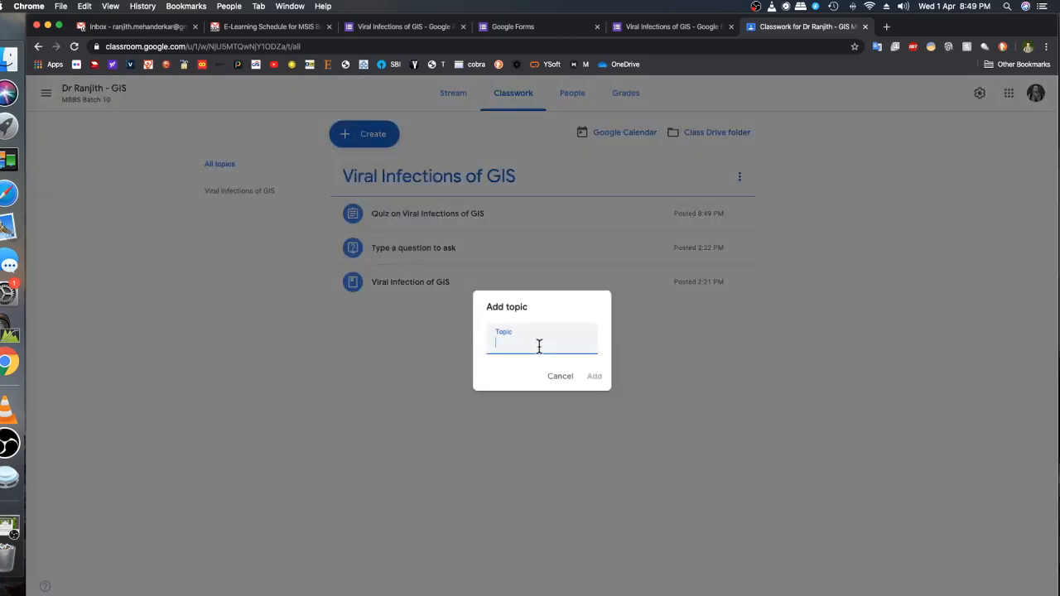
pyautogui.write('Prasit')
pyautogui.press('BackSpace')
pyautogui.press('BackSpace')
pyautogui.press('BackSpace')
pyautogui.press('BackSpace')
pyautogui.press('BackSpace')
pyautogui.write('arasitic Infections of GIS')
pyautogui.click(595, 377)
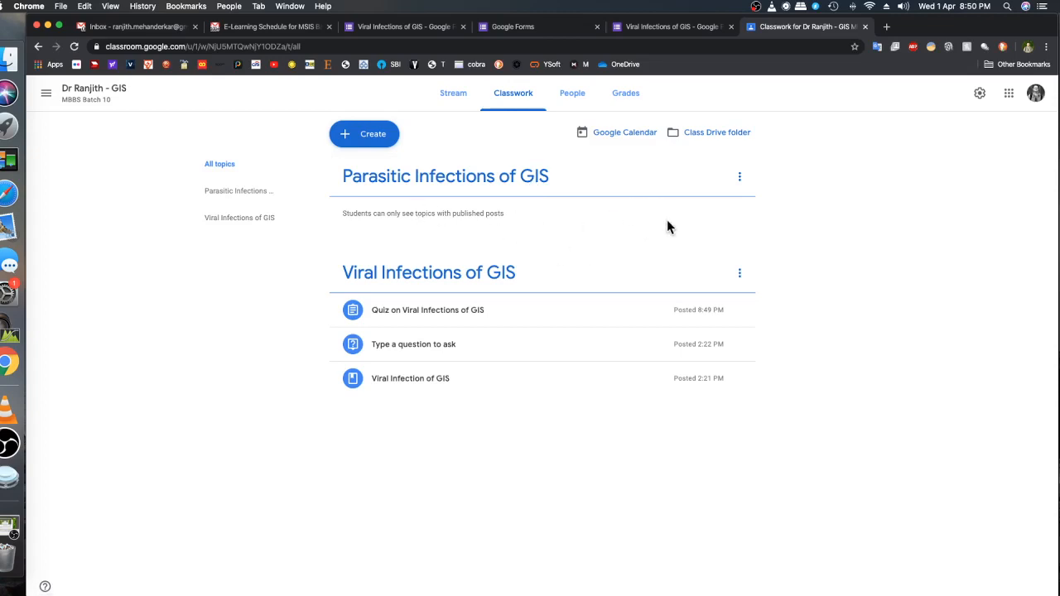
# Create a material titled "Parasitic" under the topic Parasitic Infections of GIS and post it
pyautogui.click(372, 140)
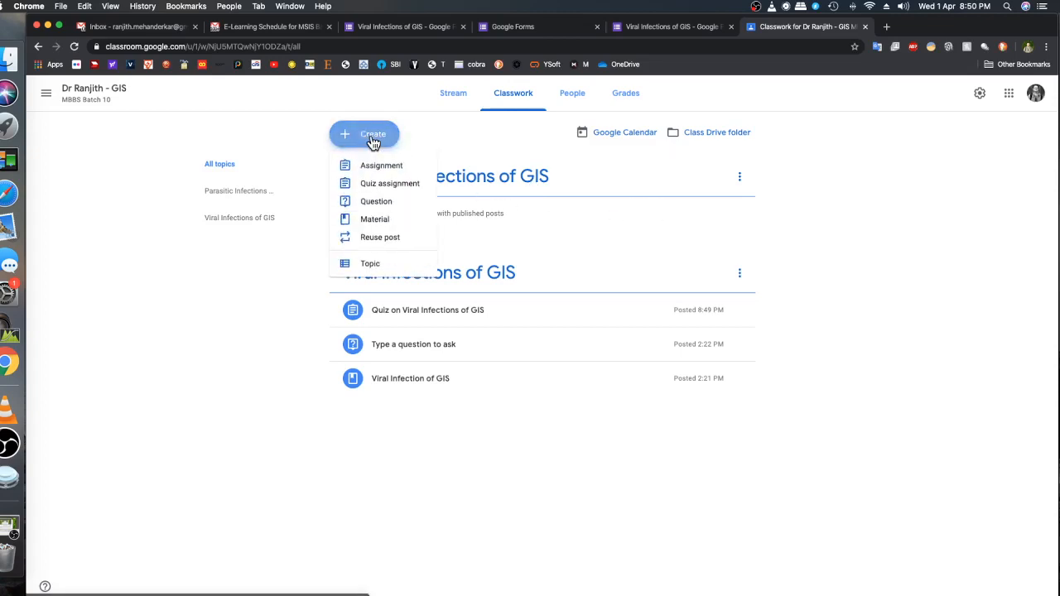
pyautogui.click(382, 226)
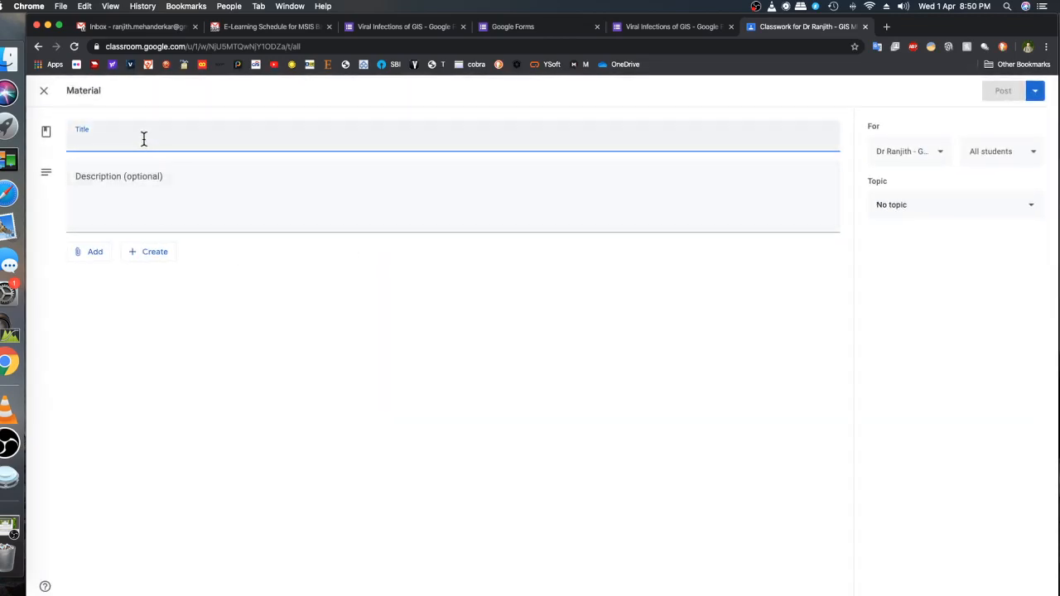
pyautogui.write('Paras')
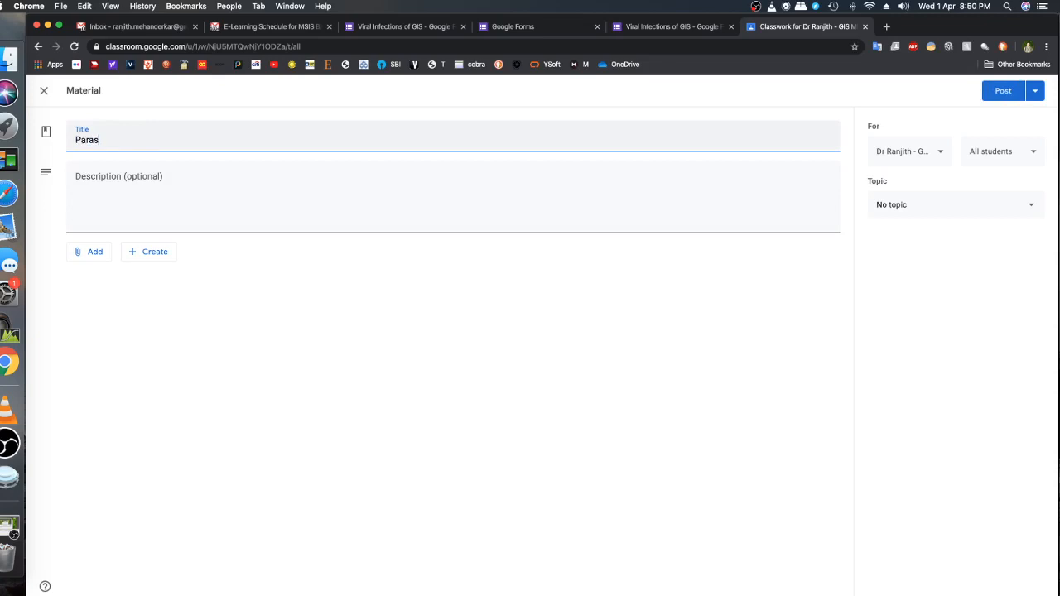
pyautogui.write('itic')
pyautogui.click(966, 218)
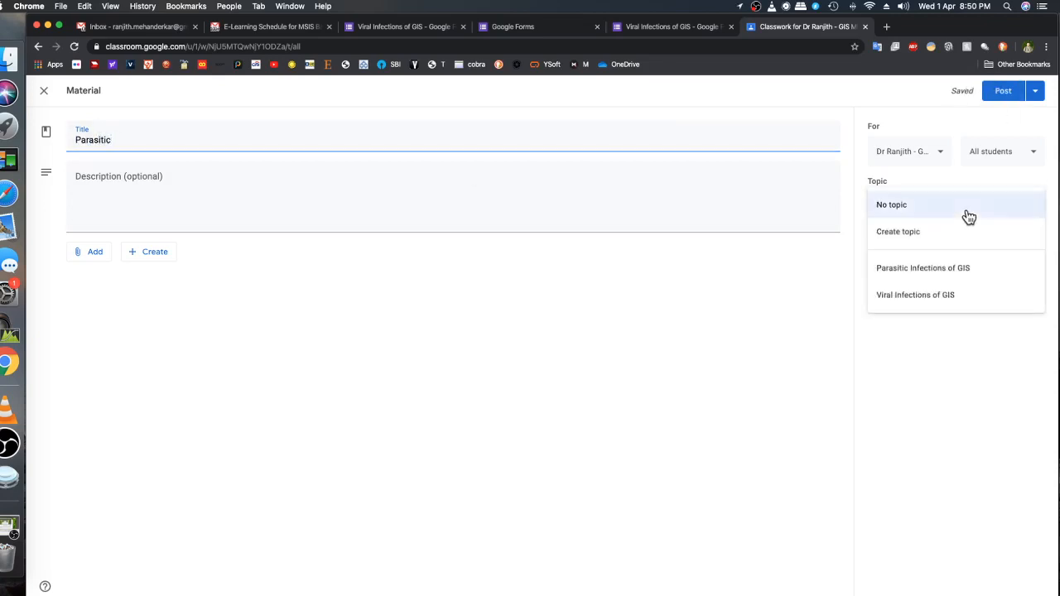
pyautogui.click(975, 273)
pyautogui.click(1001, 94)
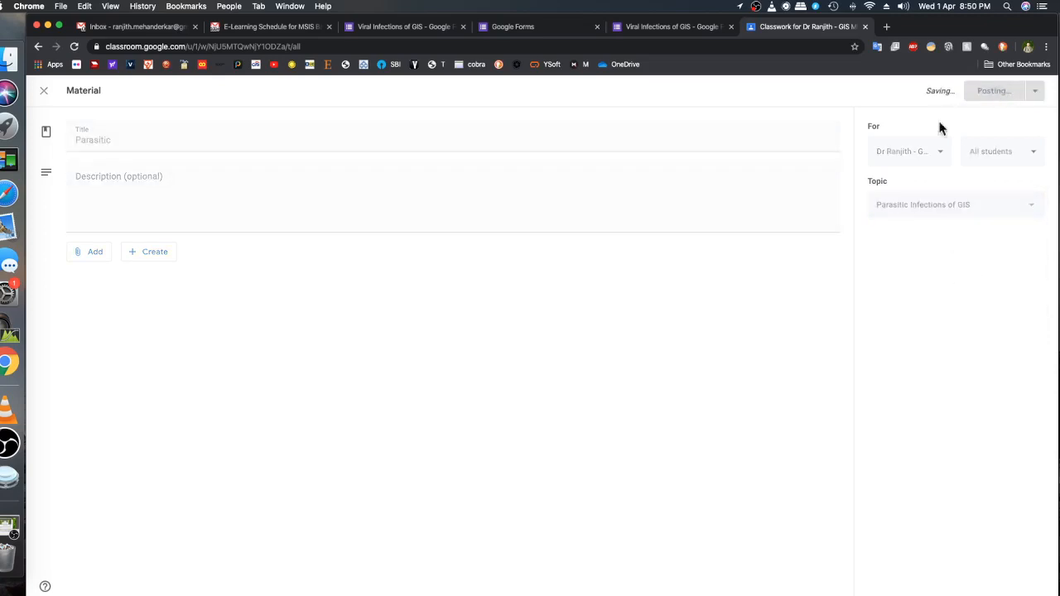